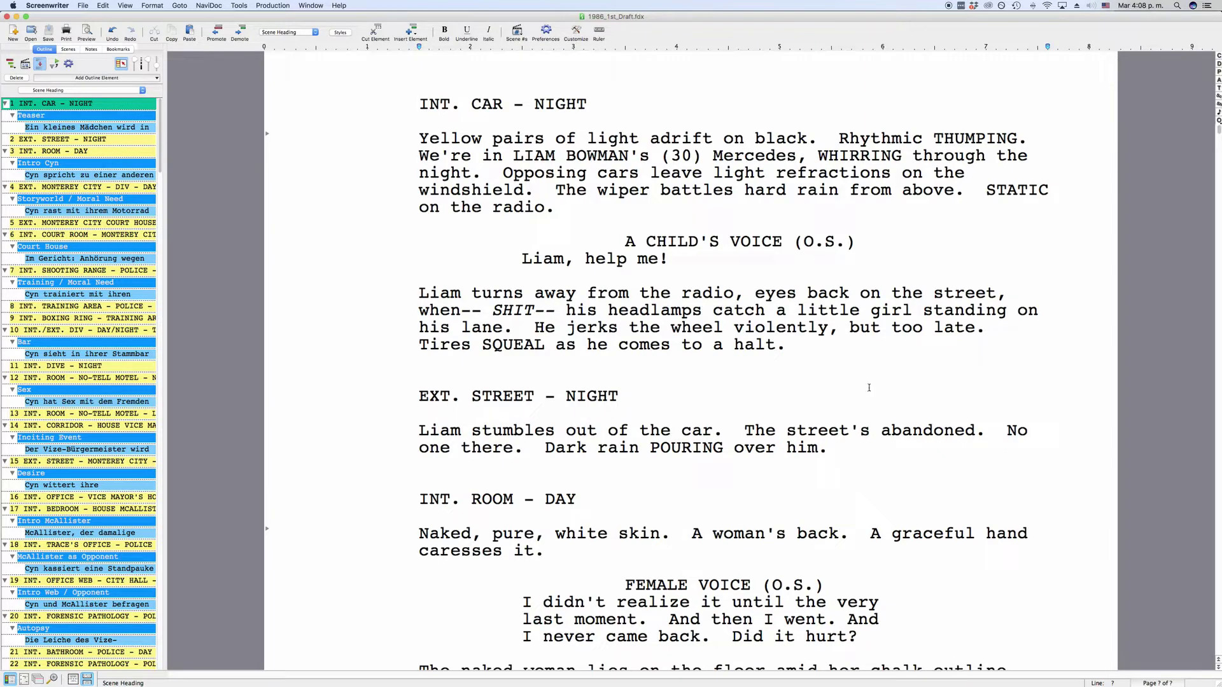
- Insert a Scene Comment outline element on a new line after the action paragraph of EXT. STREET - NIGHT
left_click(839, 448)
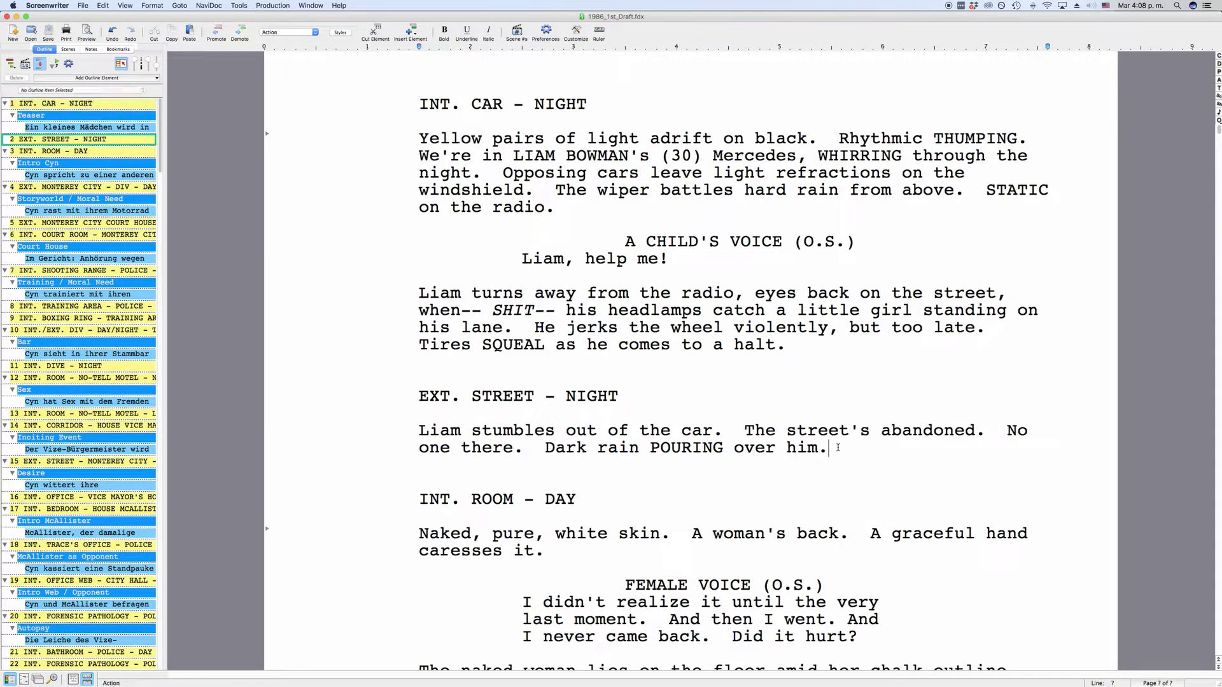
key("Return")
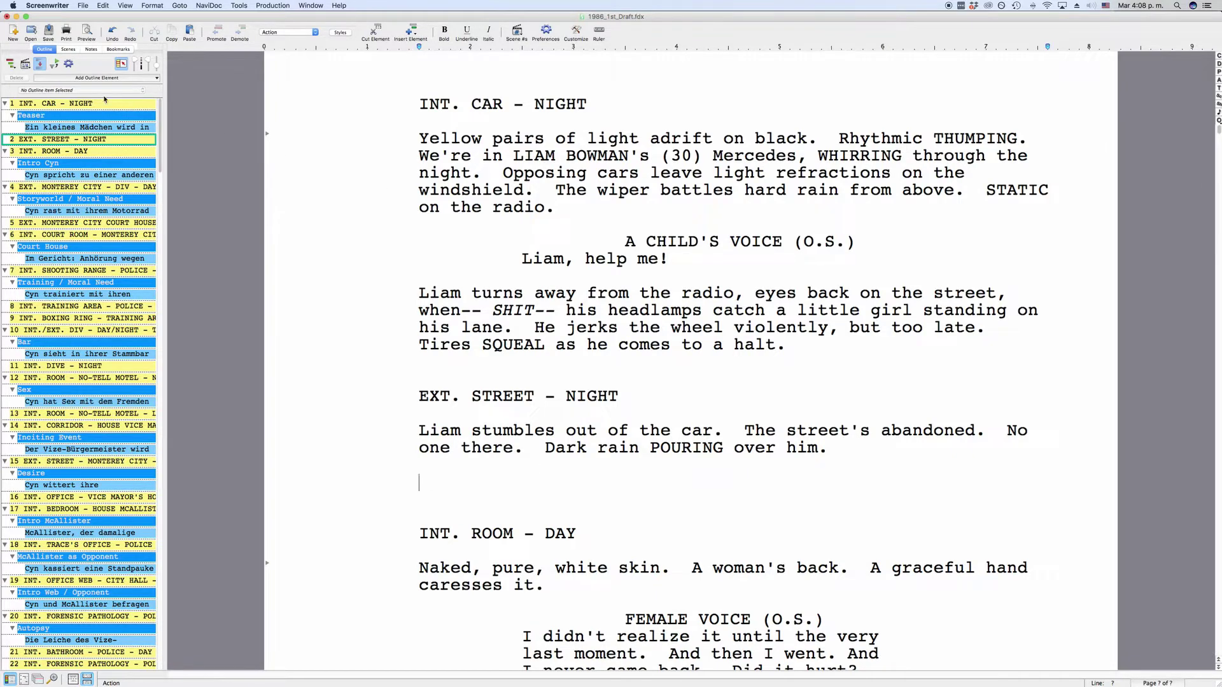
left_click(52, 51)
left_click(117, 78)
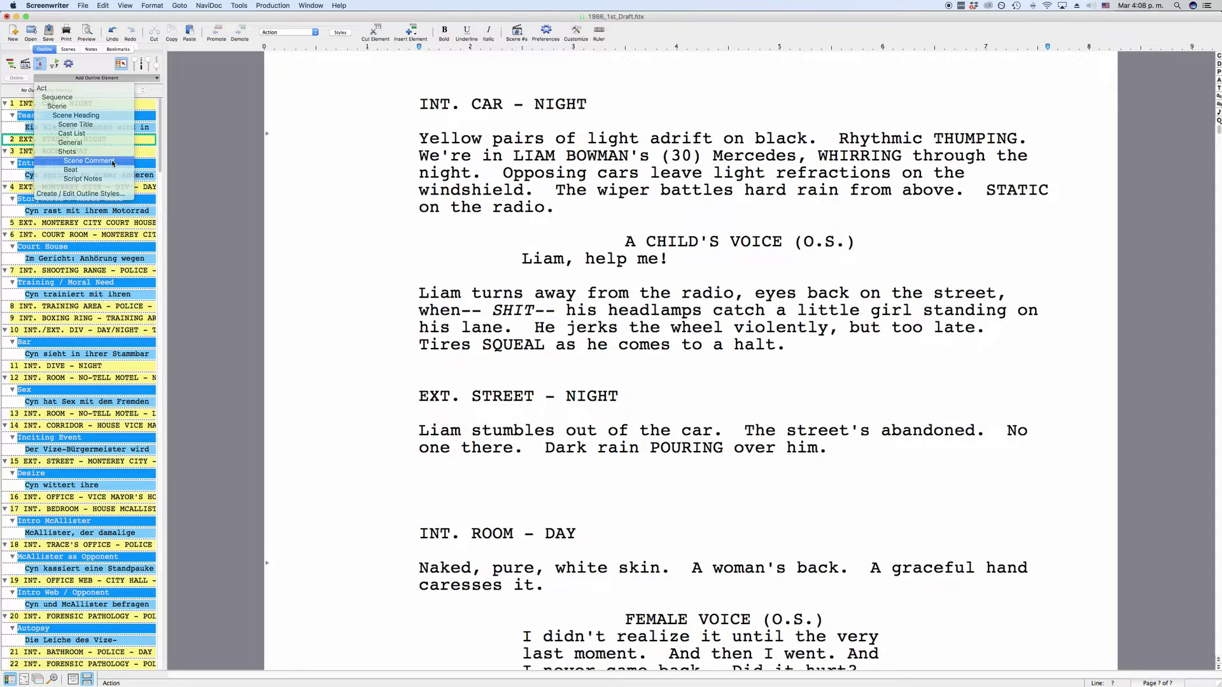
left_click(96, 161)
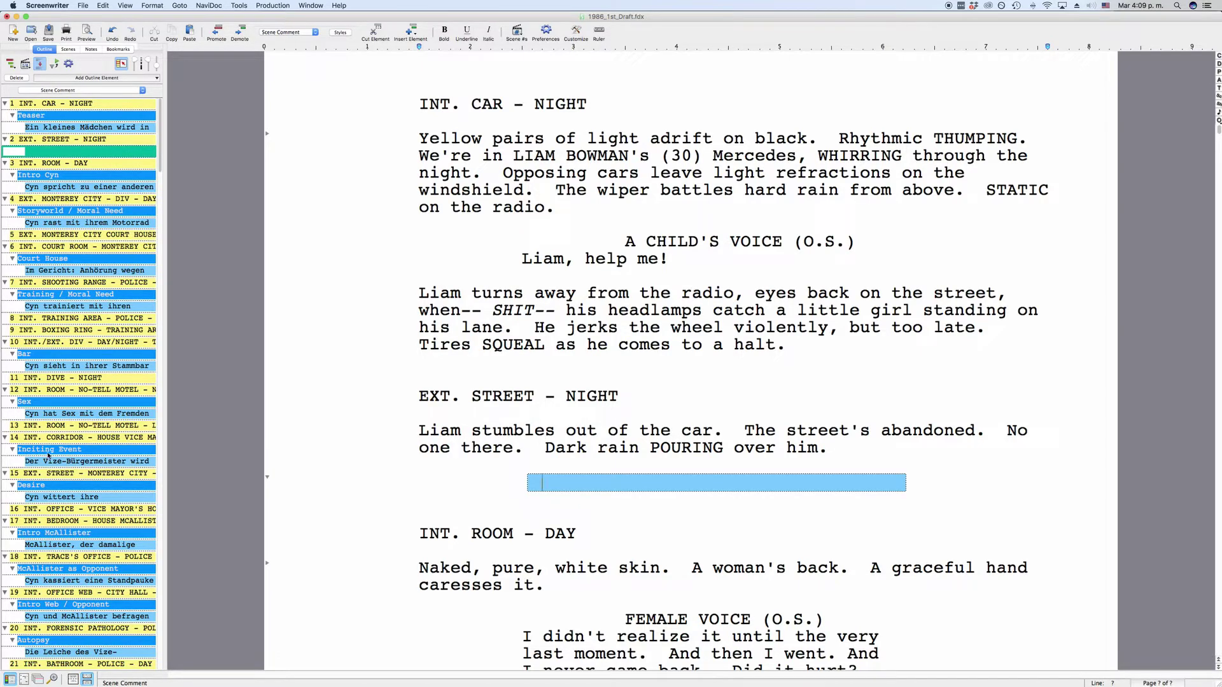
- Hide the NaviDoc outline pane and show it again
left_click(9, 680)
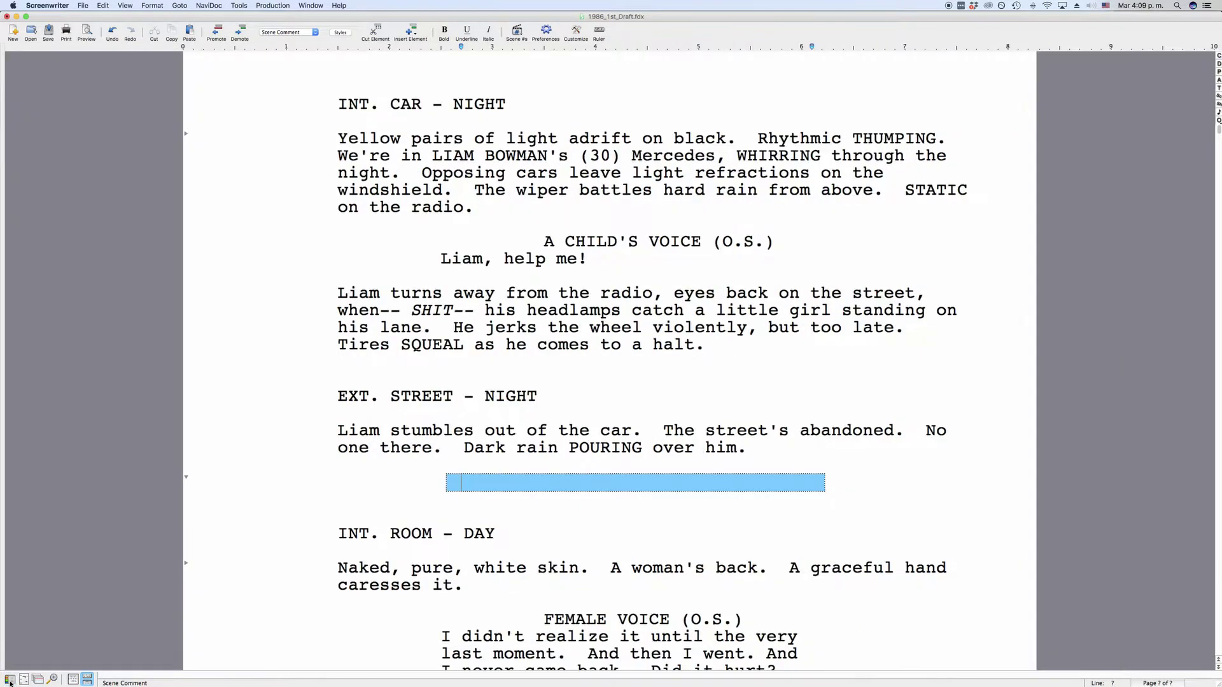
left_click(9, 681)
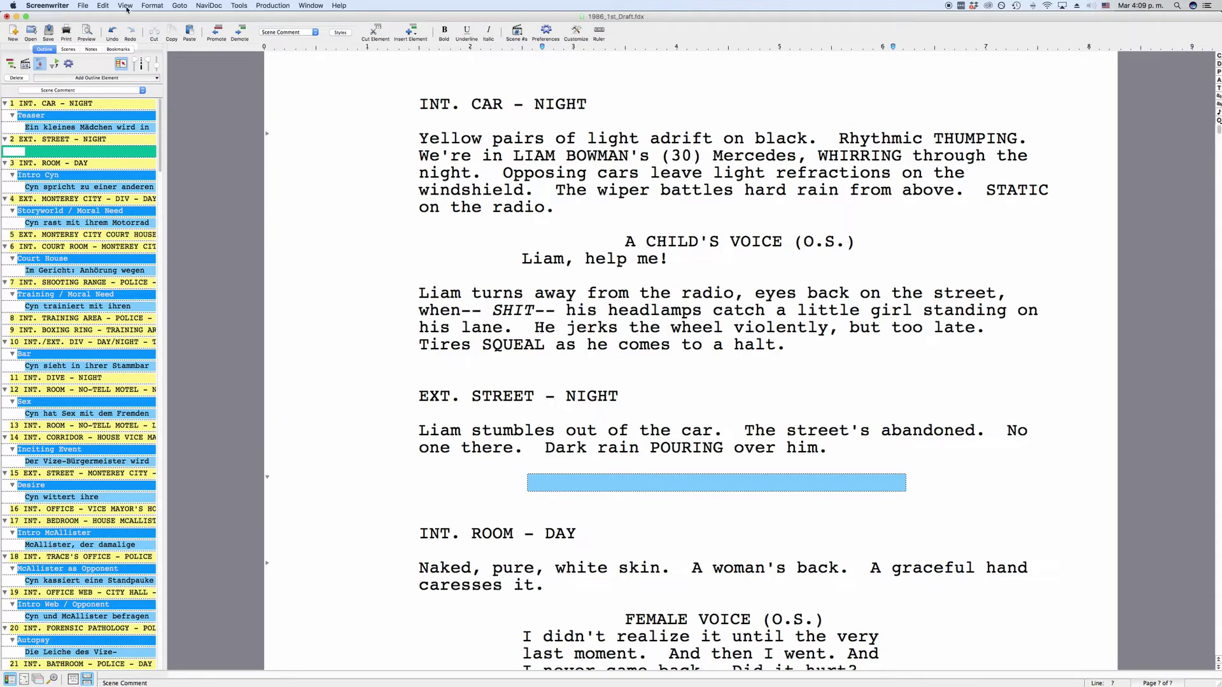
left_click(125, 6)
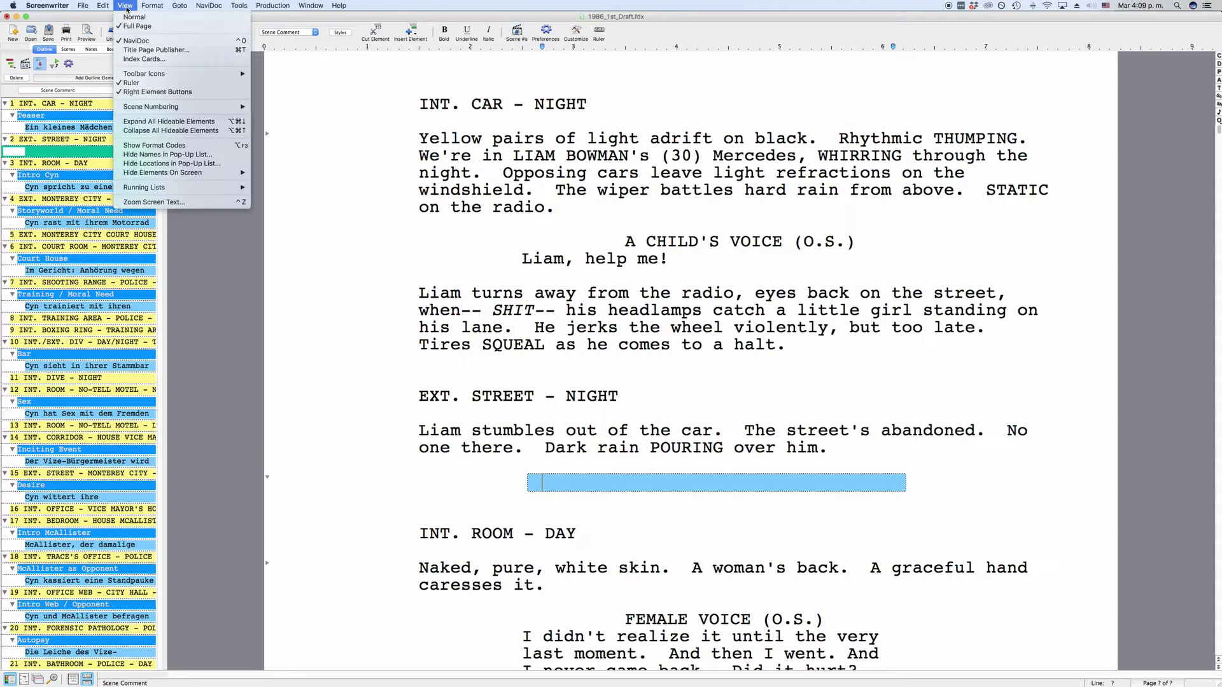
left_click(134, 42)
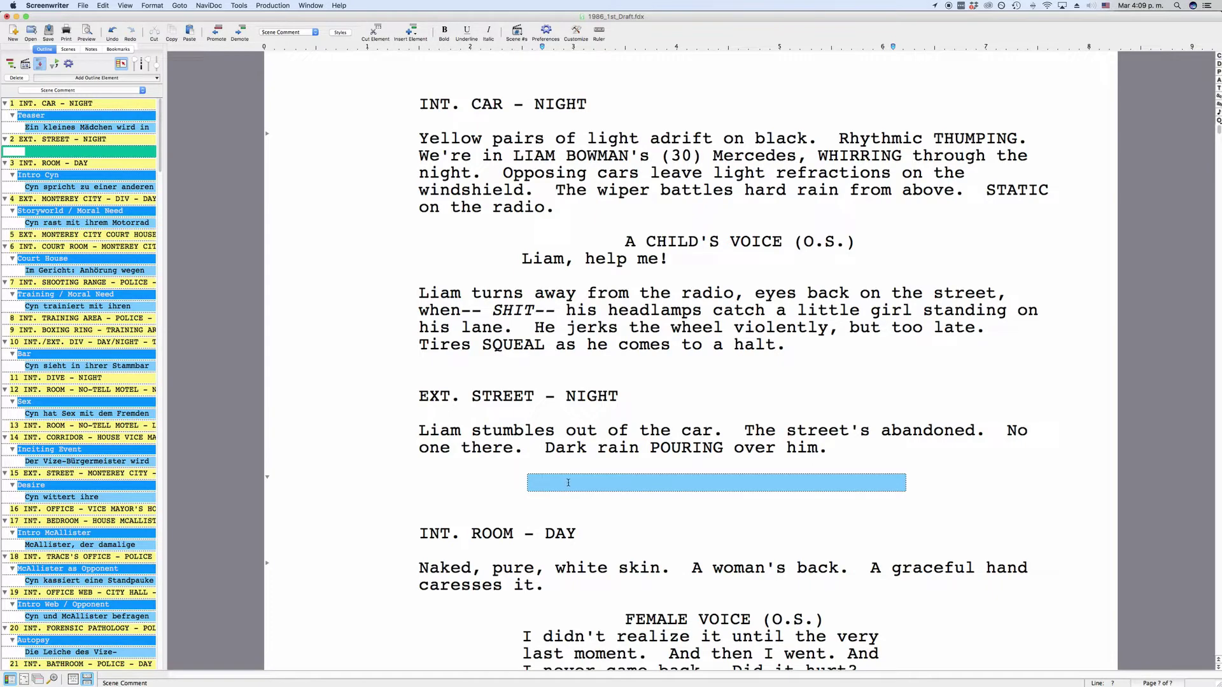
- Enter "Scene Comment." as the new comment's text, then collapse and re-expand the comment in the script
type("Scene Comment")
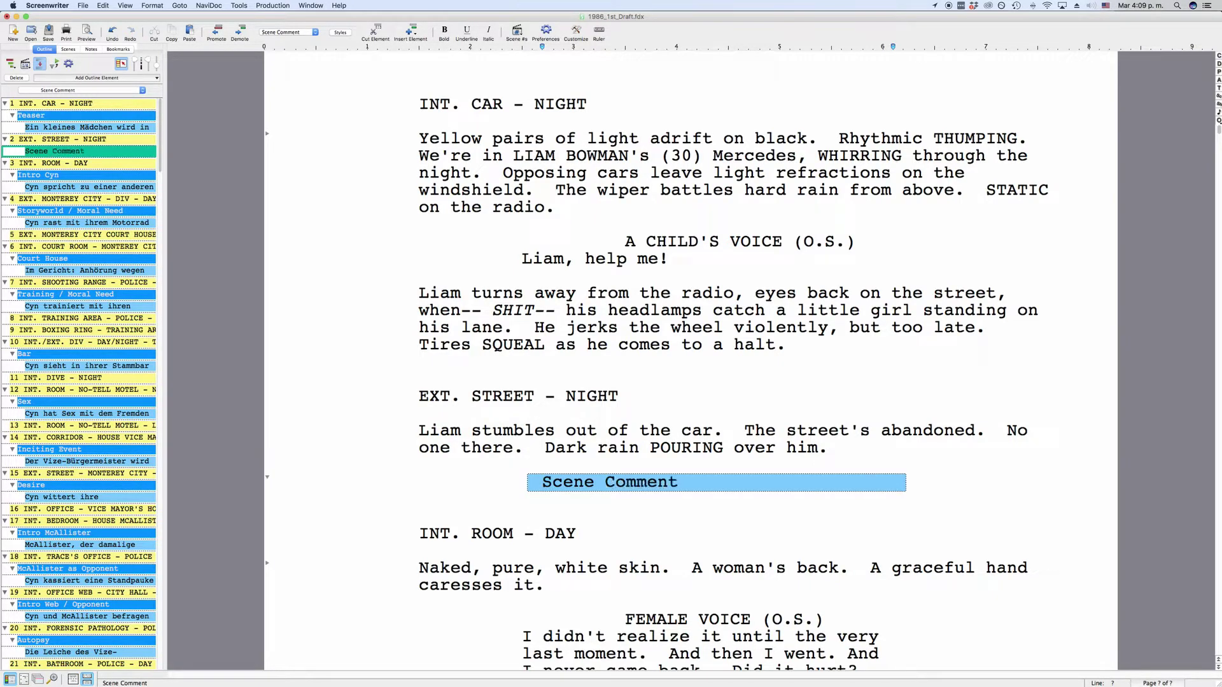
type(".")
left_click(268, 479)
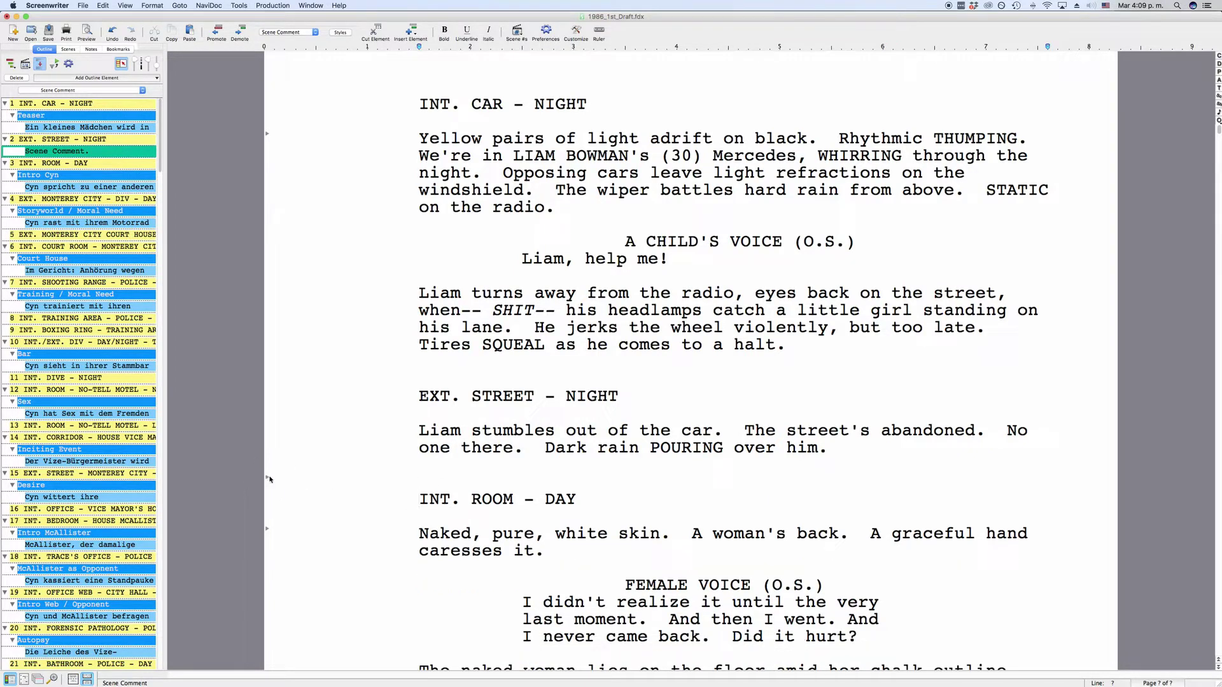
left_click(268, 480)
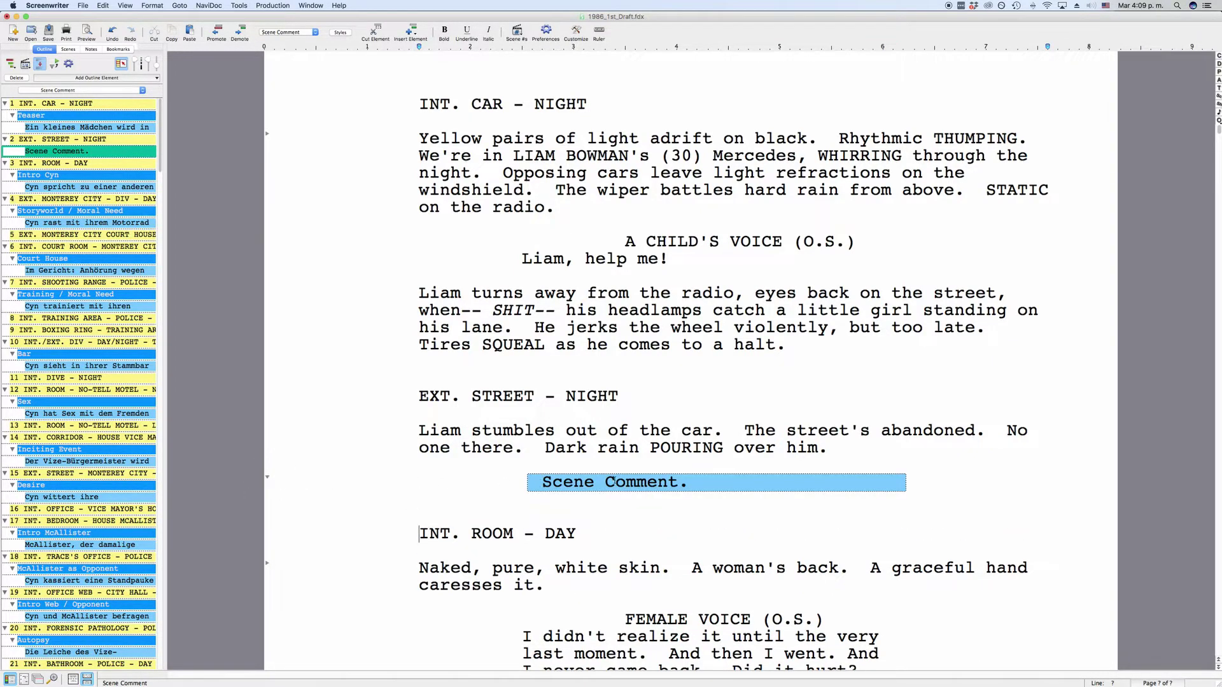
- Expand the hidden Intro Cyn scene title and its scene comment under INT. ROOM - DAY
scroll(507, 289, "down", 5)
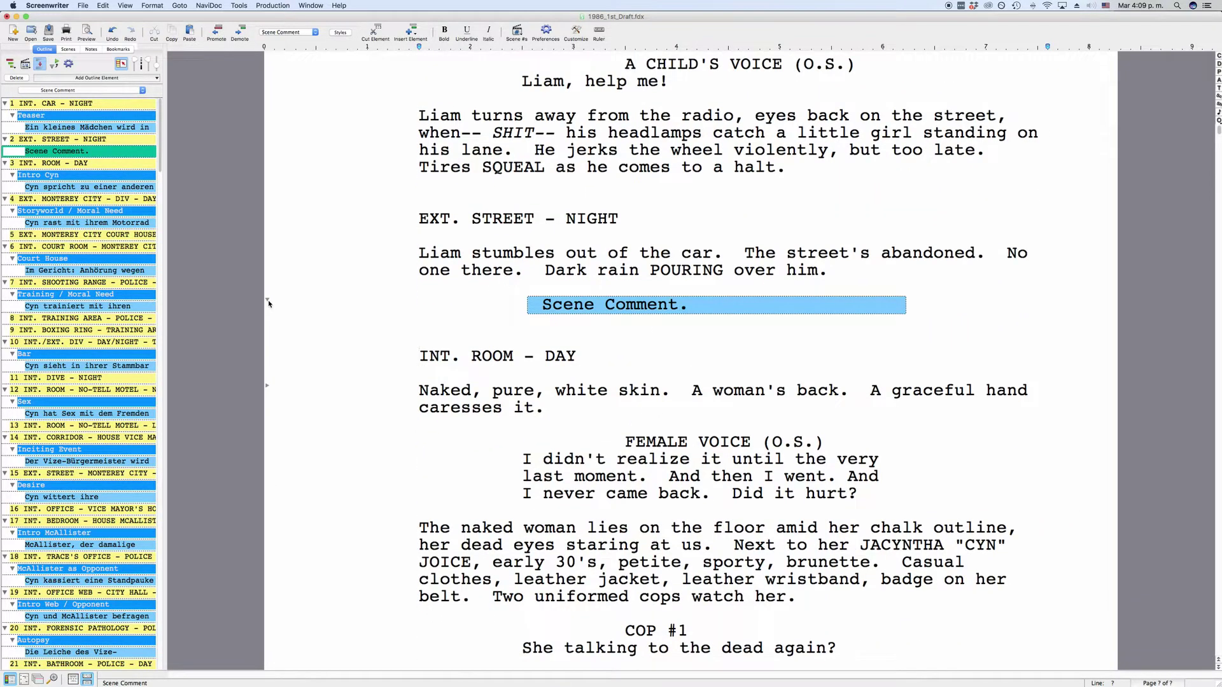
left_click(267, 388)
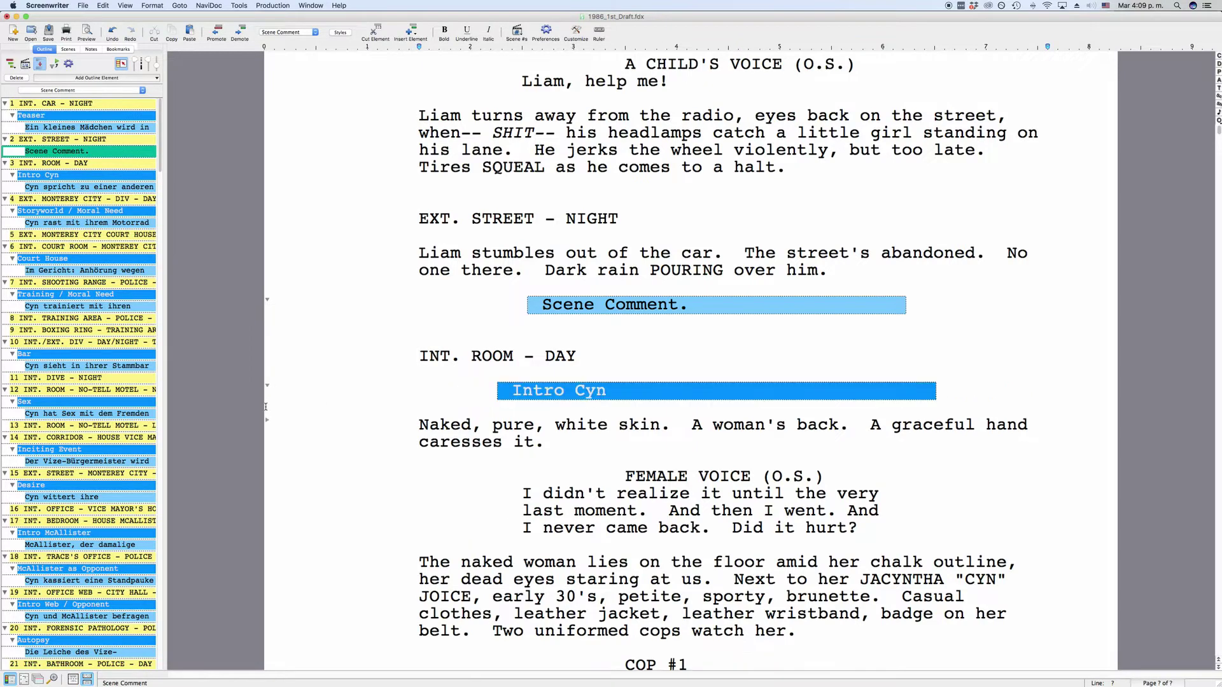
left_click(268, 420)
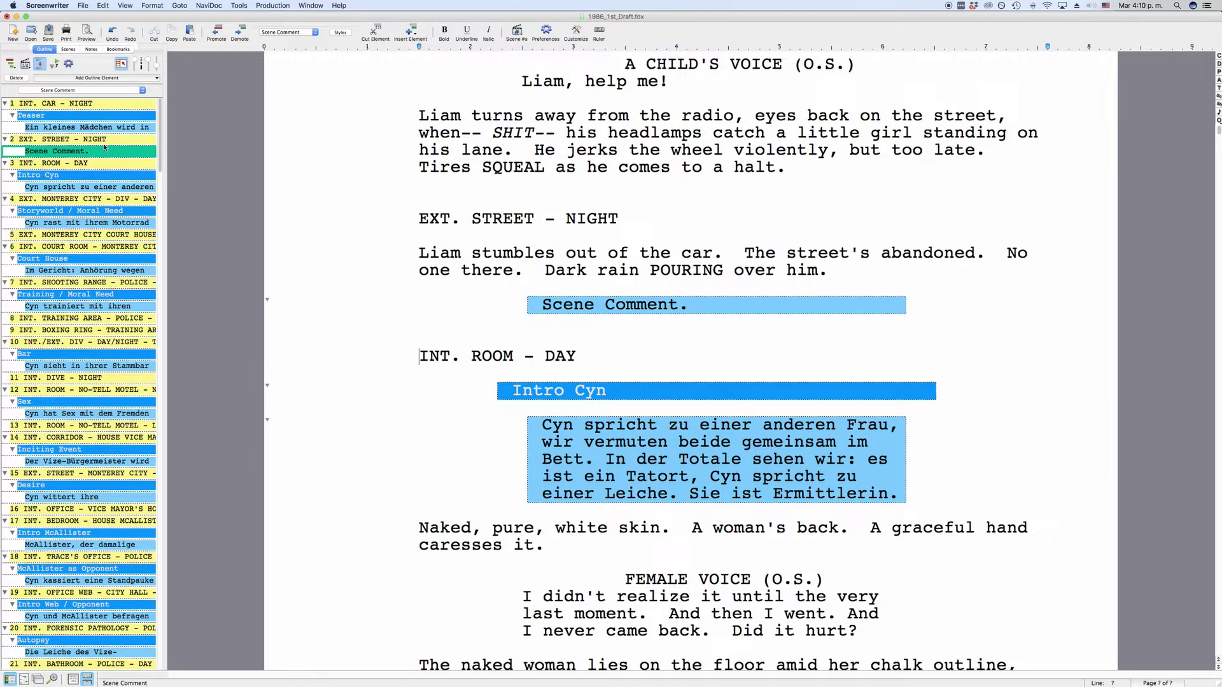
- Start a new element below the scene comment and open the outline style editor from its outline element choices
left_click(312, 33)
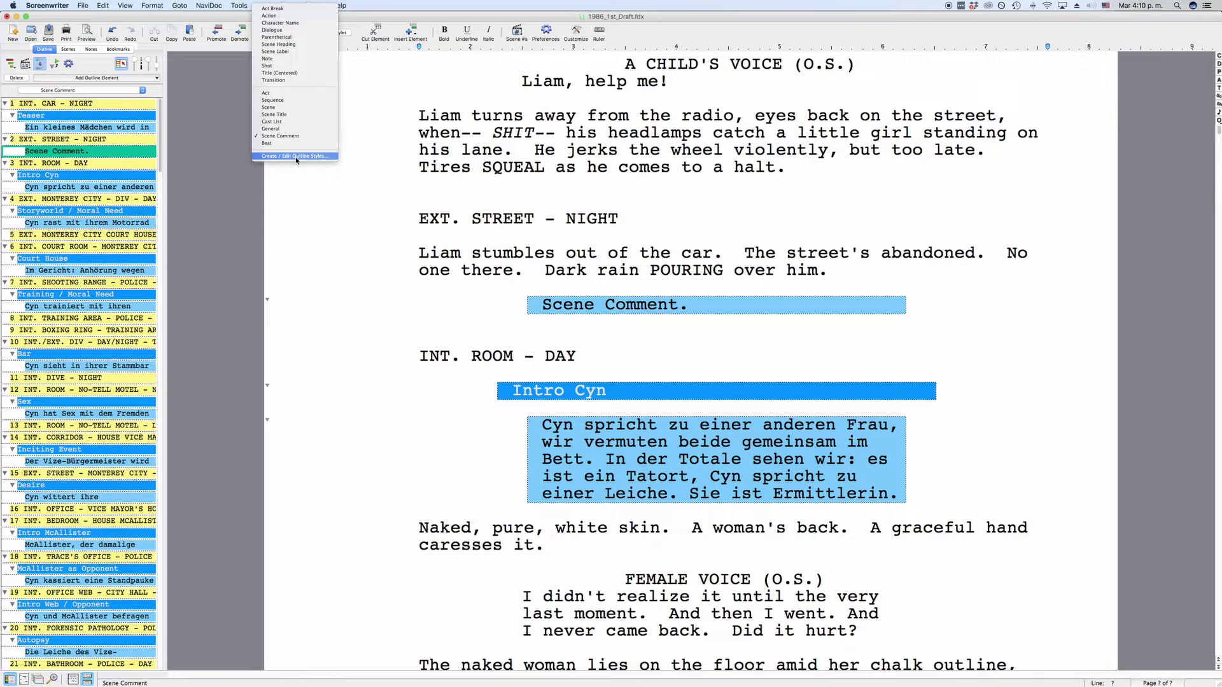
key("Escape")
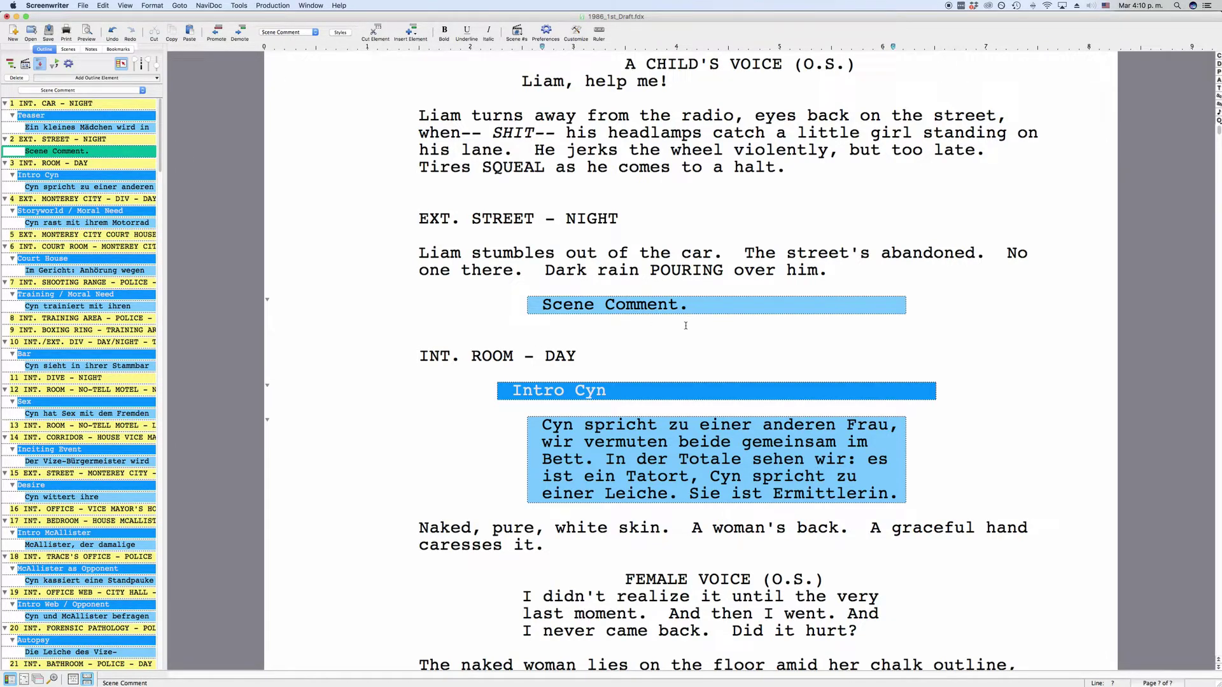
key("Return")
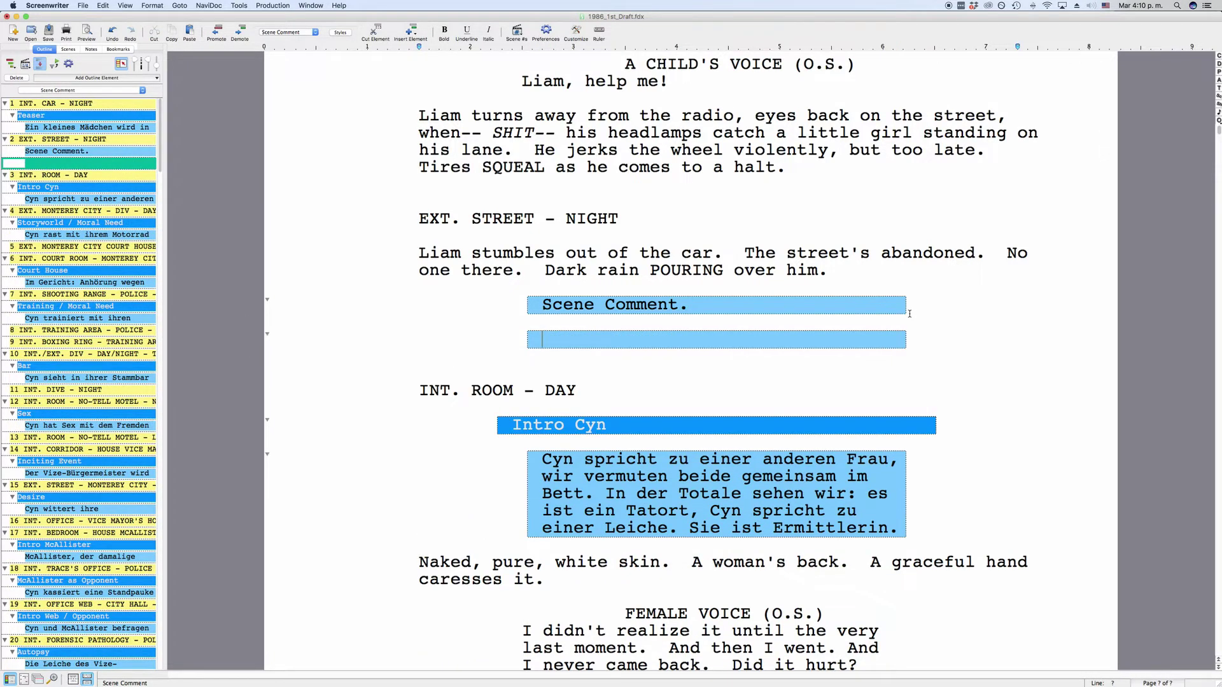
key("Return")
key("Return")
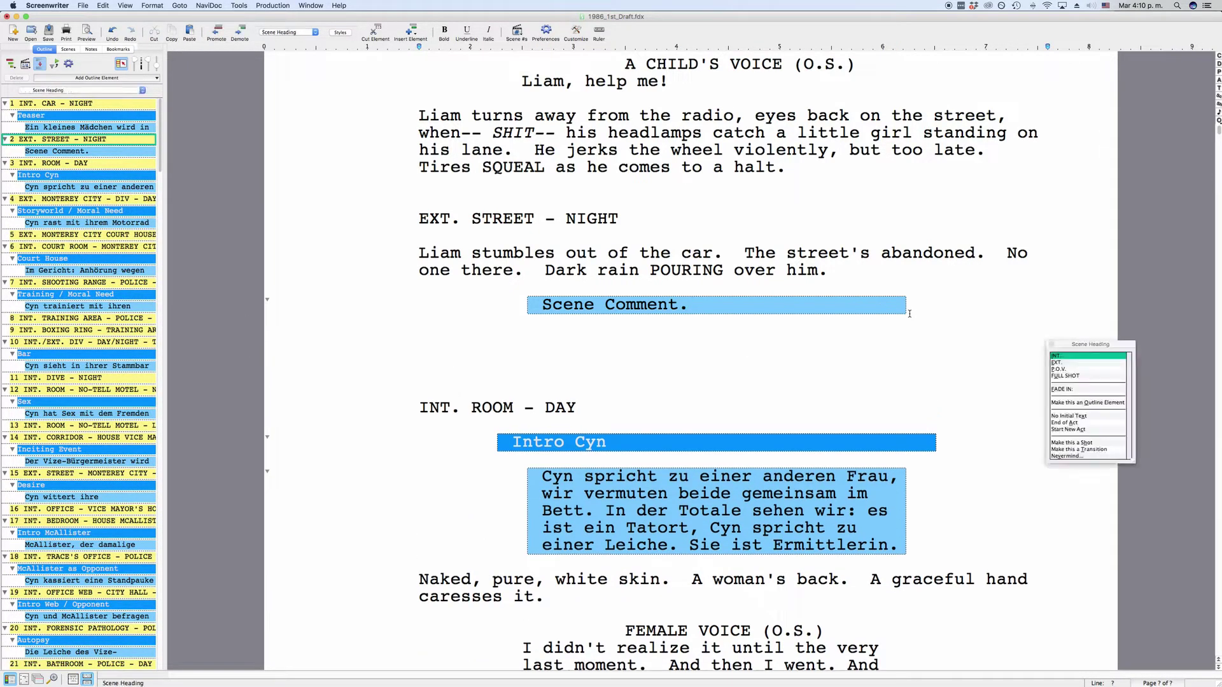
key("o")
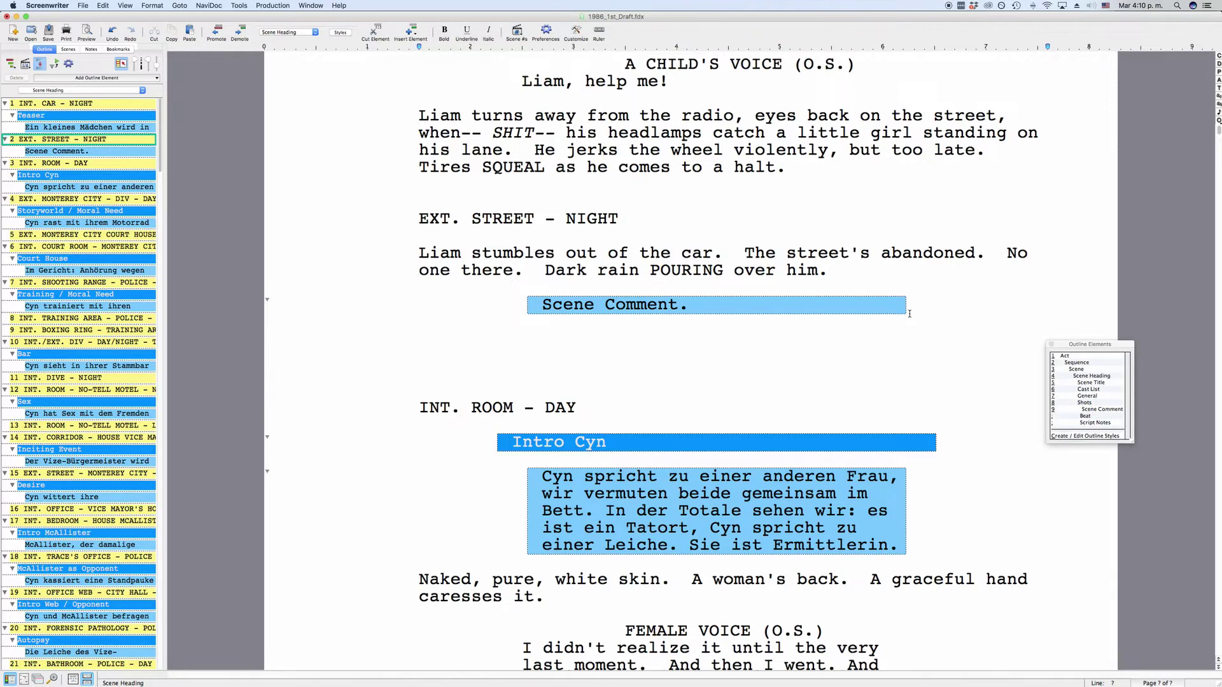
key("c")
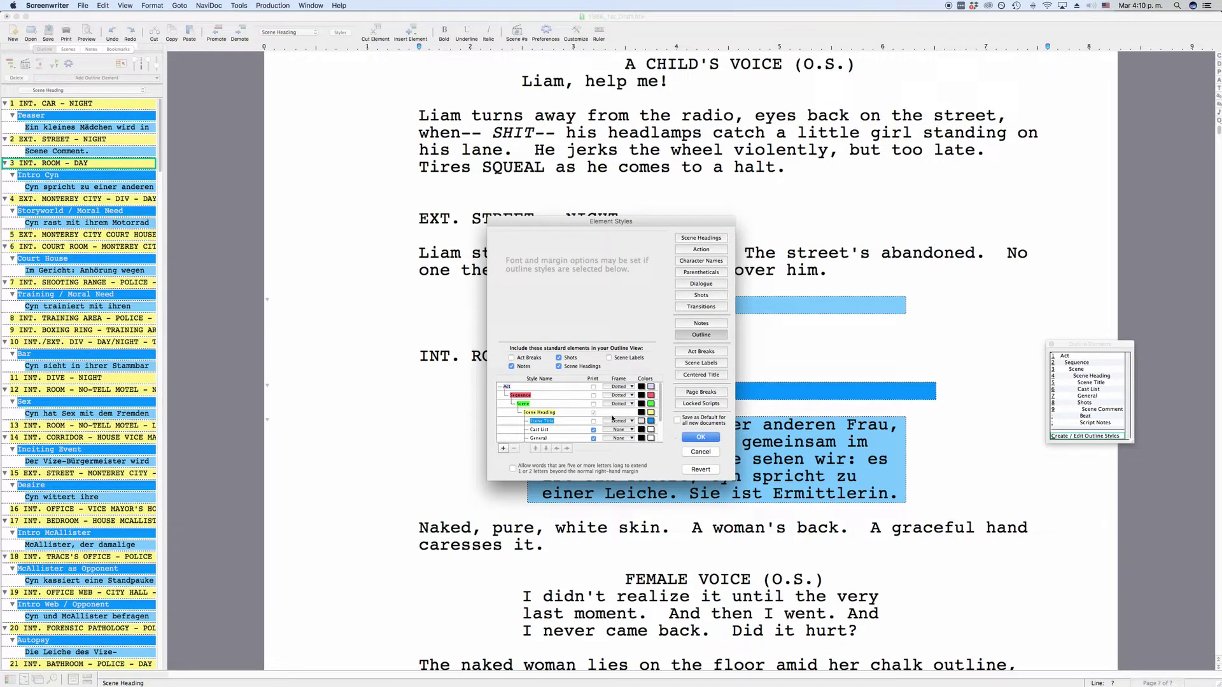
- Examine the outline style hierarchy from Act to Script Notes, including each style's print, frame and color settings
scroll(613, 419, "down", 3)
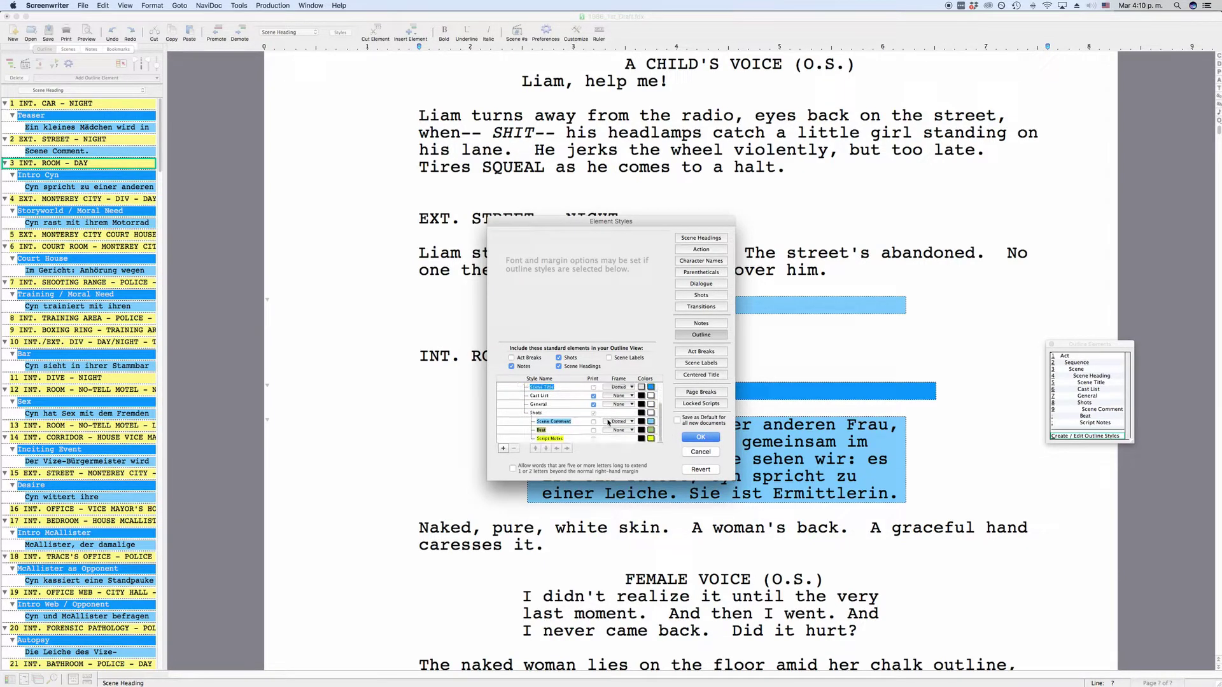
scroll(634, 410, "up", 3)
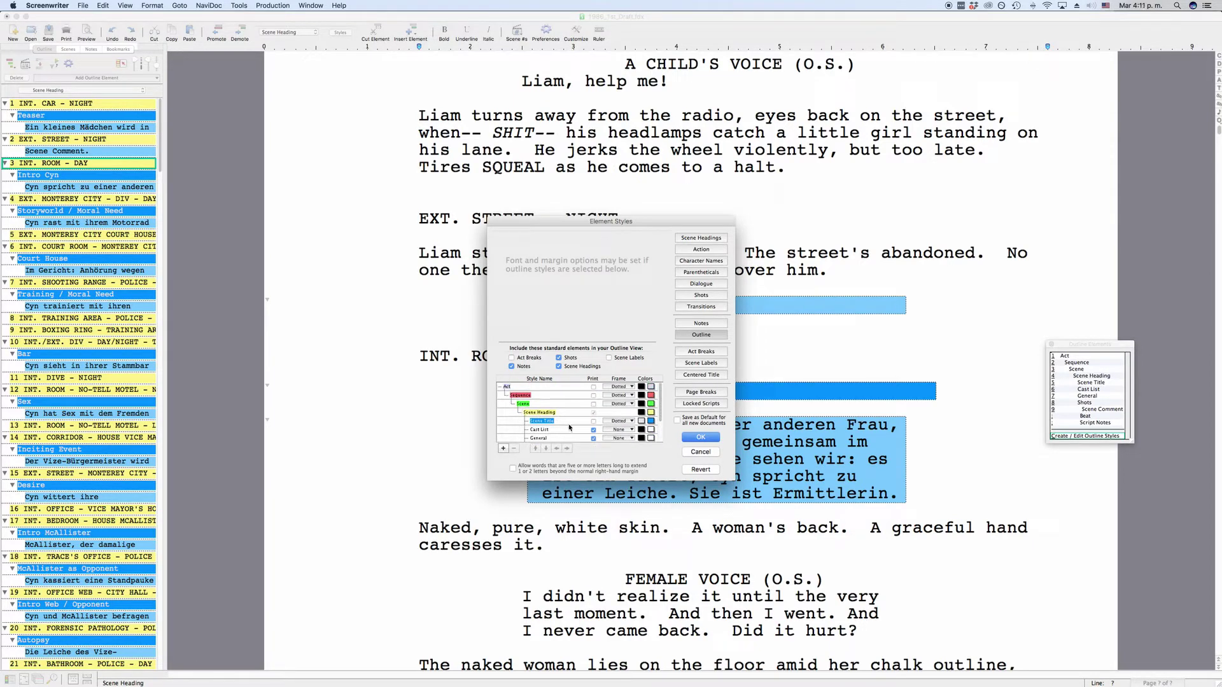
scroll(570, 427, "down", 3)
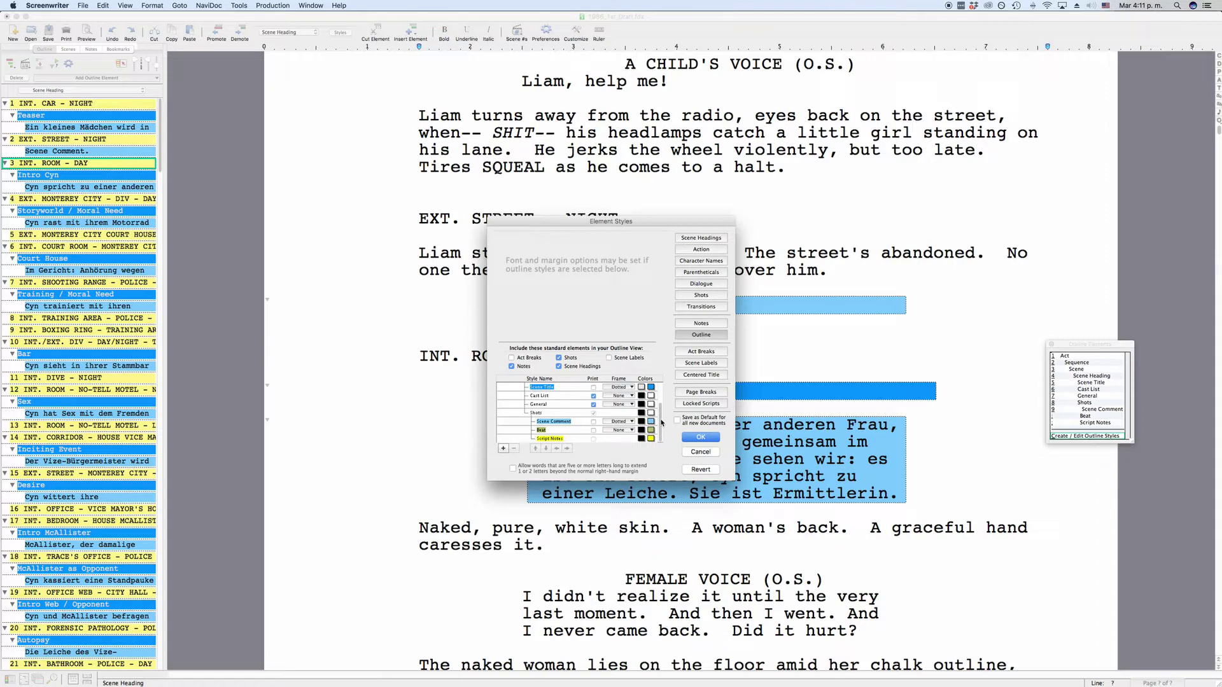
scroll(573, 410, "up", 3)
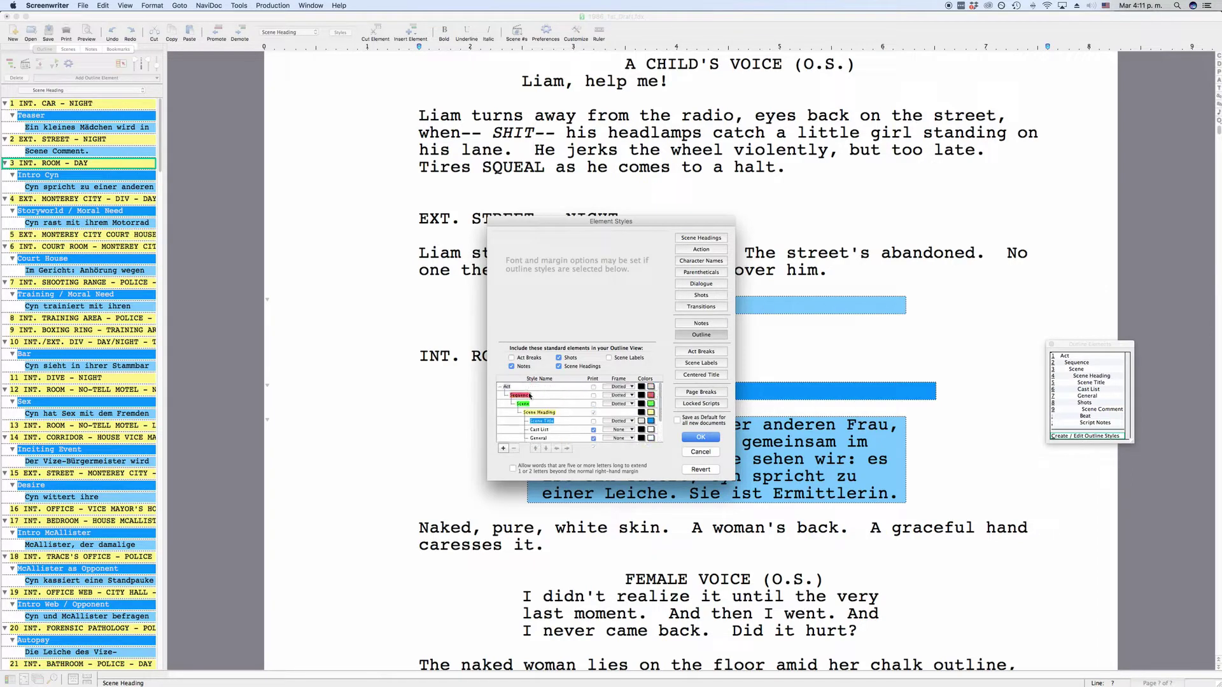
scroll(558, 420, "down", 3)
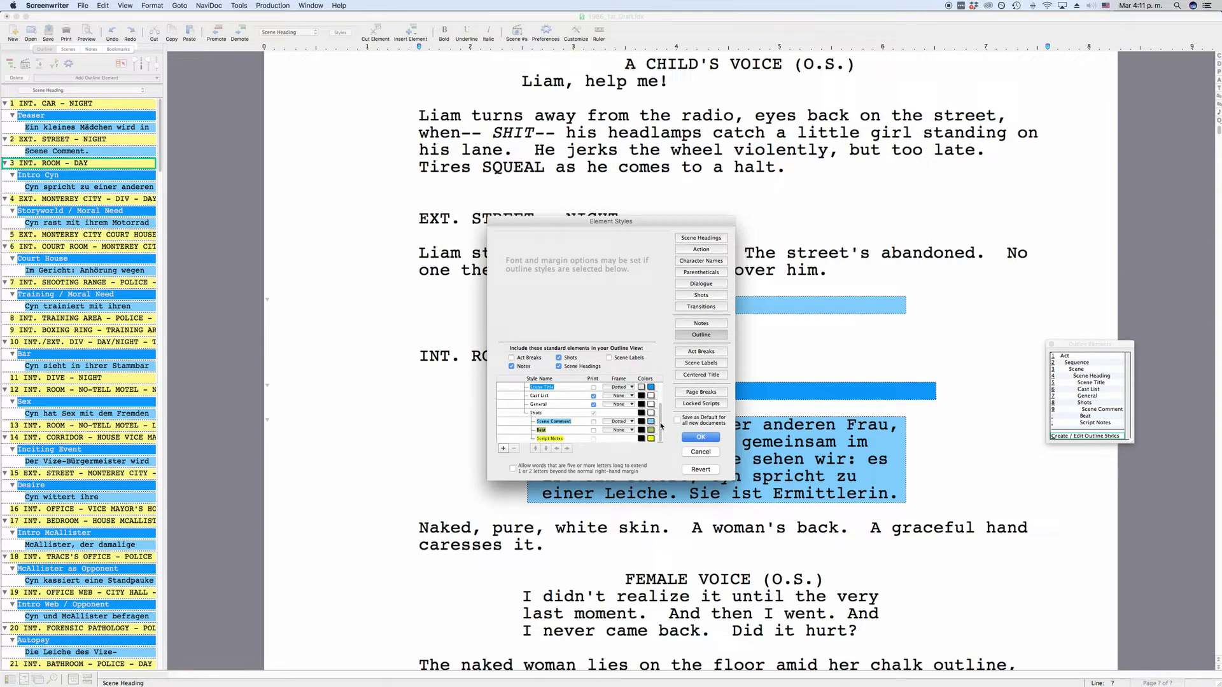
scroll(661, 426, "up", 3)
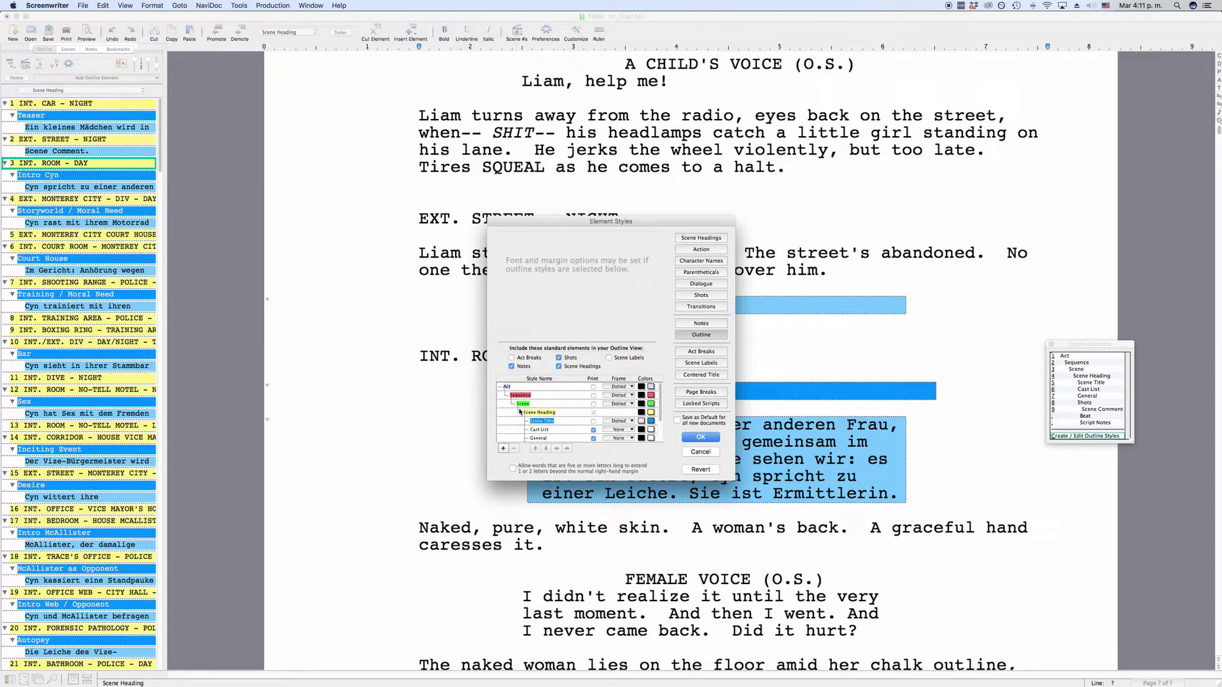
left_click_drag(661, 403, 659, 421)
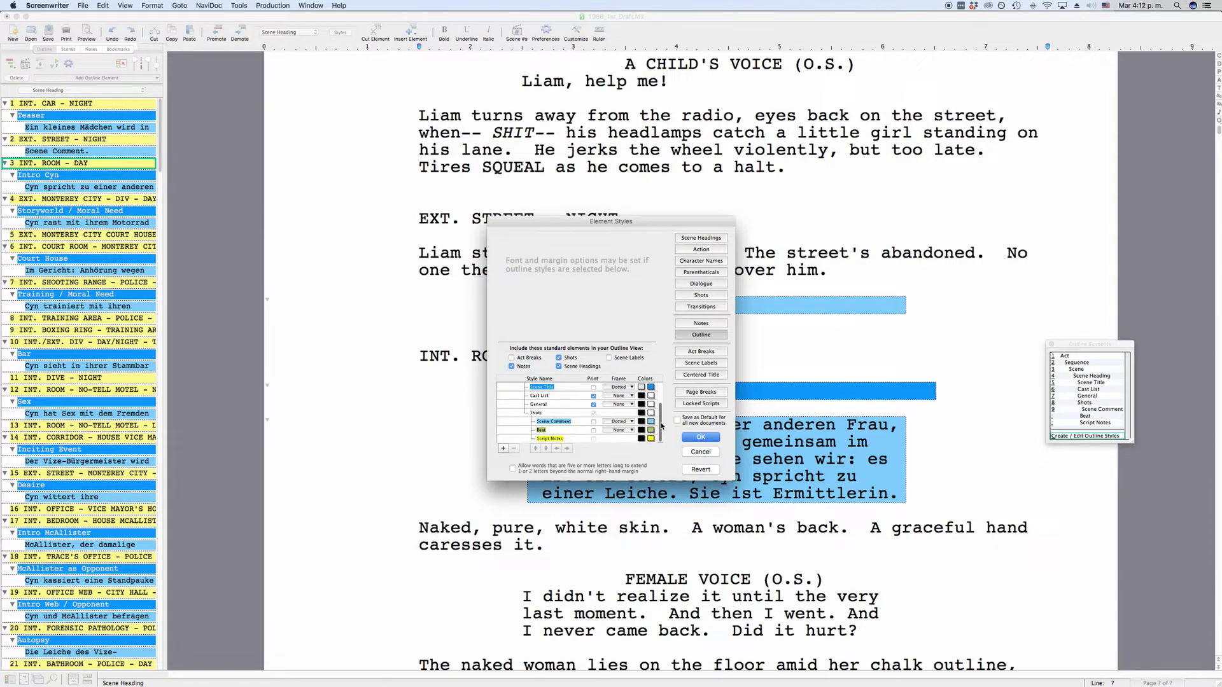
left_click_drag(662, 423, 663, 406)
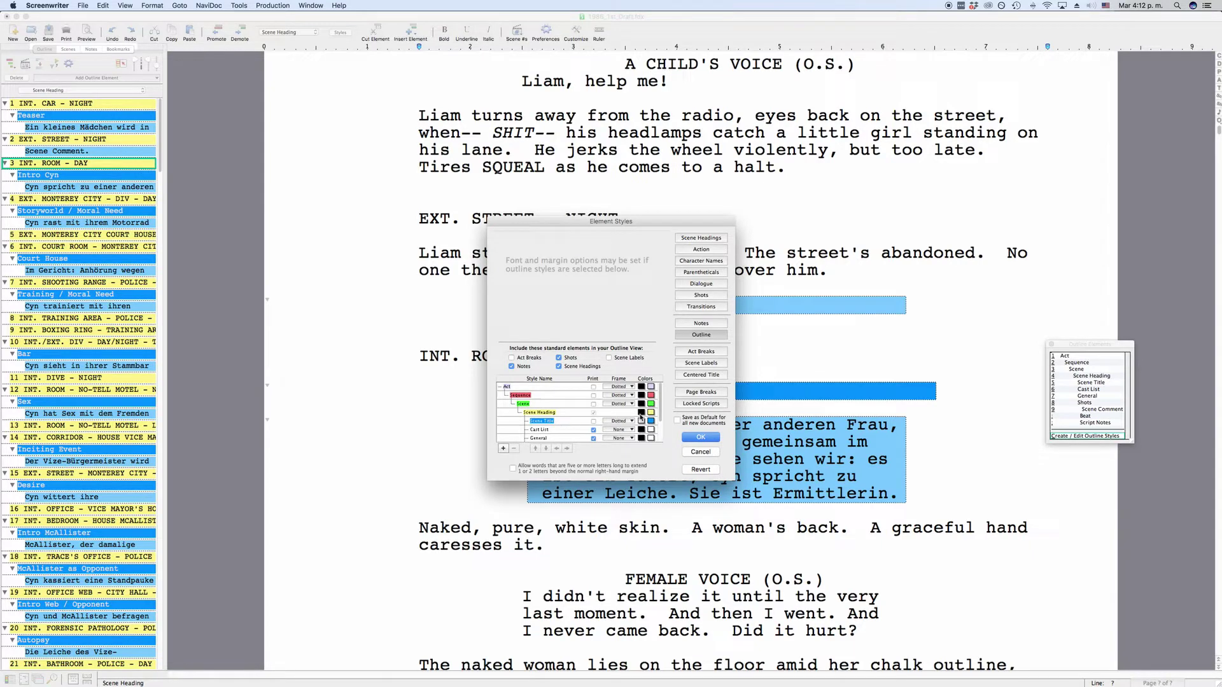
left_click_drag(662, 407, 661, 422)
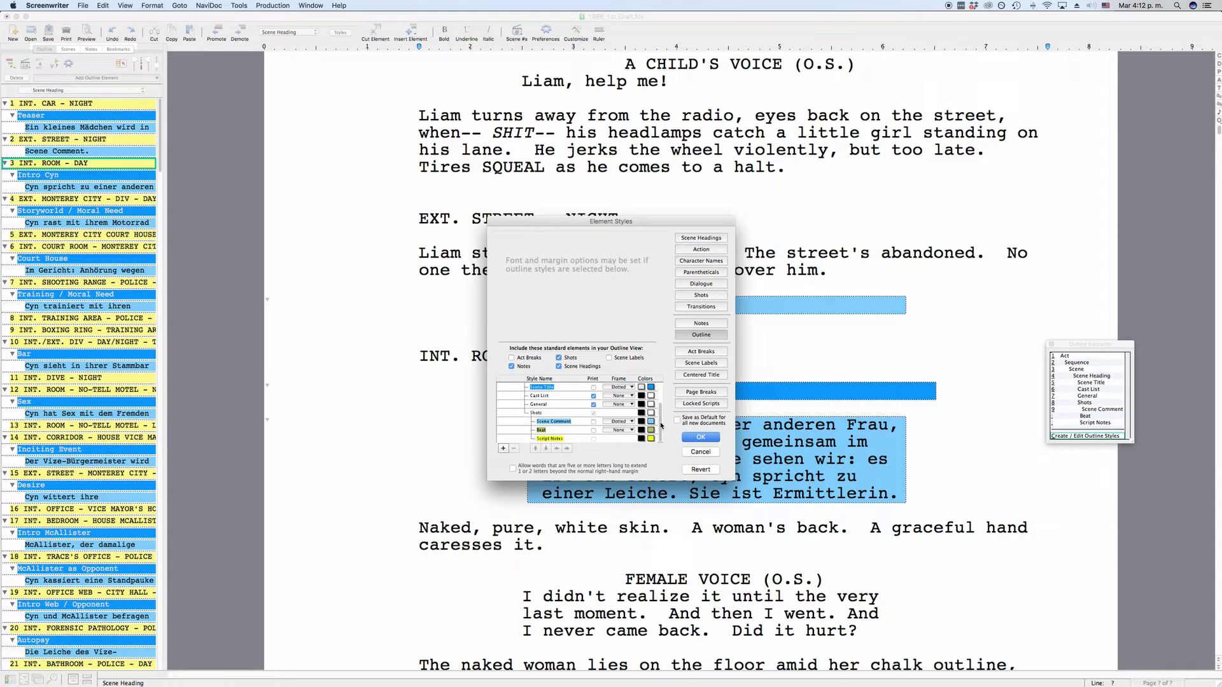
left_click_drag(662, 426, 666, 403)
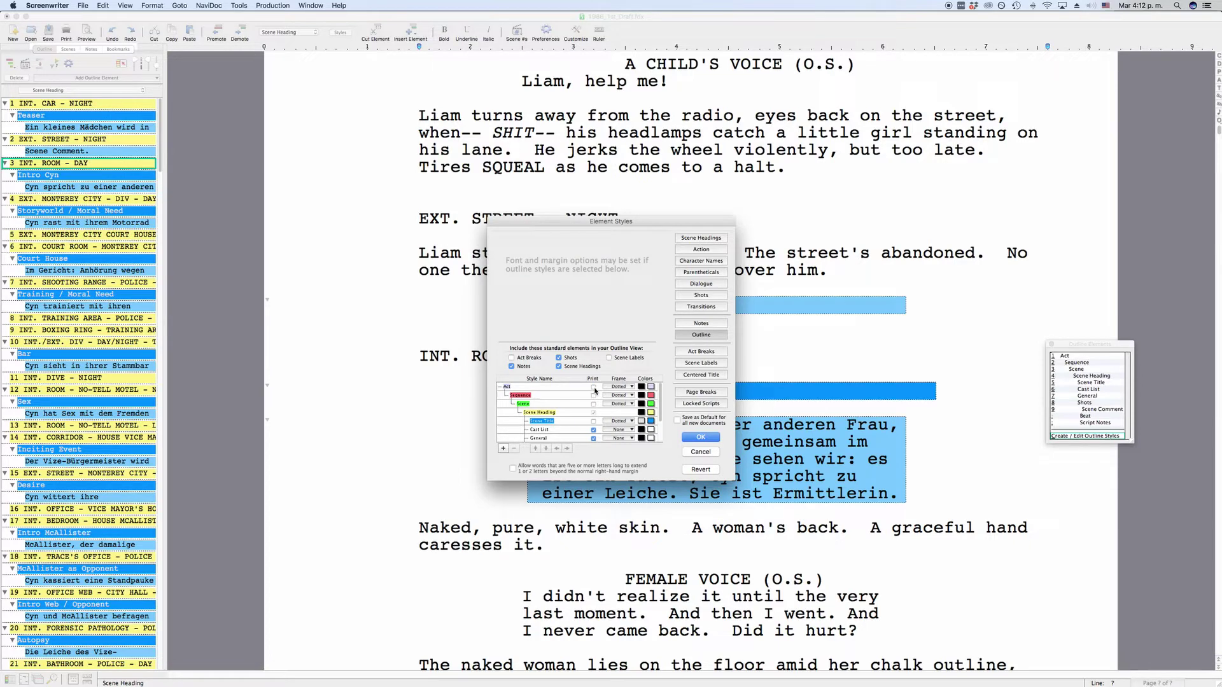
- View the frame options of the Act style and the frame and text color choices of the Scene Comment style
left_click(631, 388)
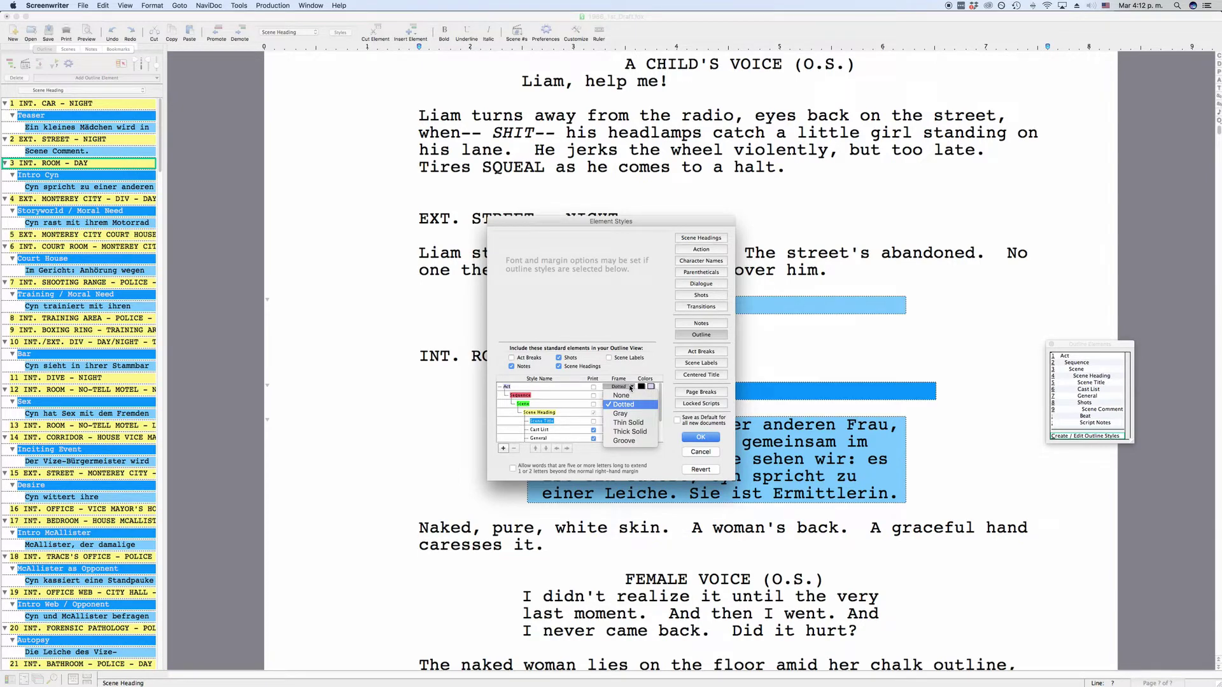
left_click(631, 387)
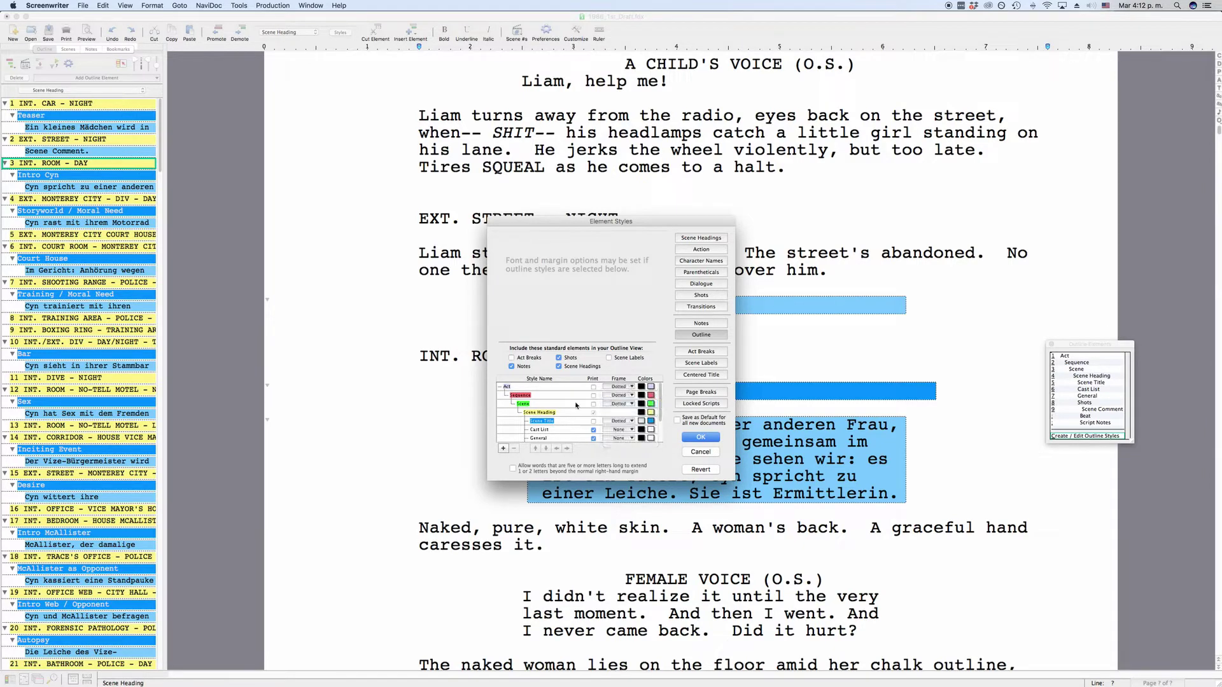
scroll(576, 413, "down", 2)
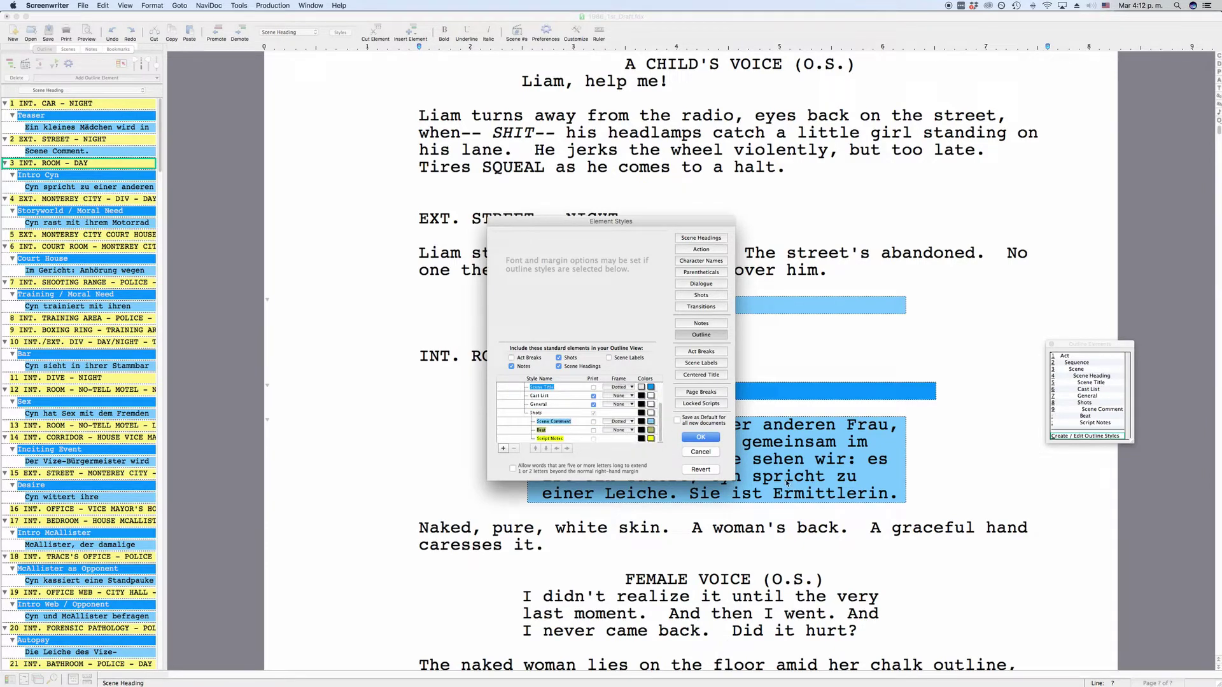
left_click(628, 422)
left_click(629, 425)
left_click(641, 422)
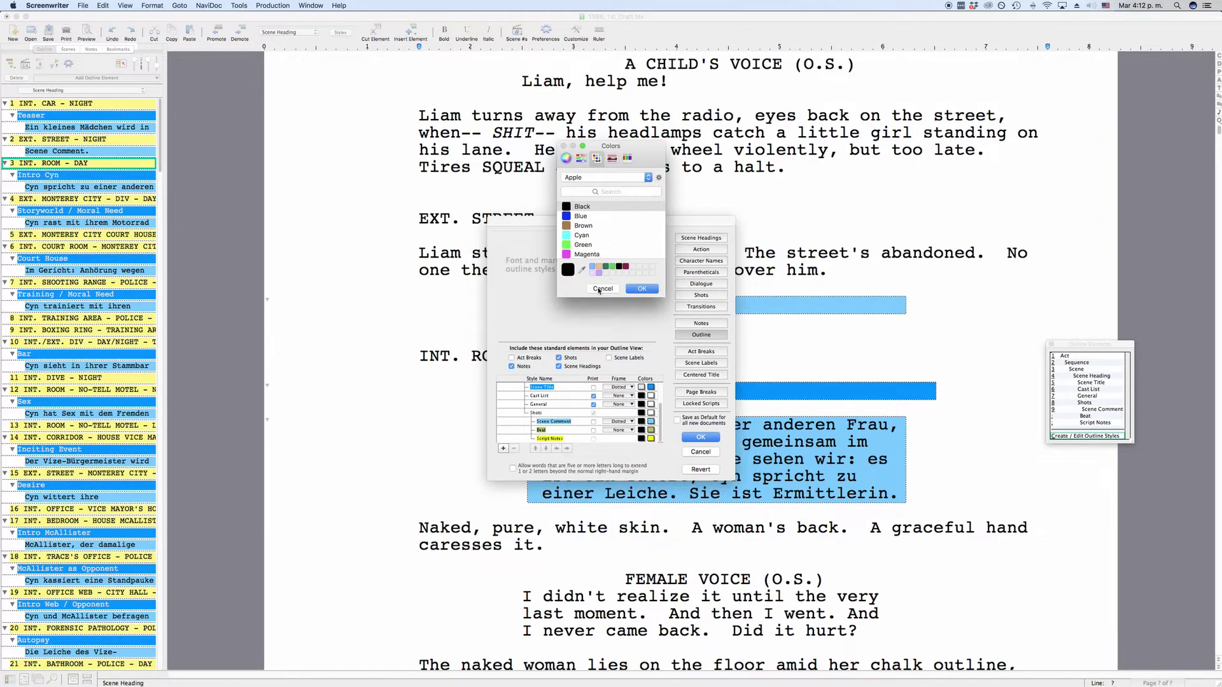
left_click(602, 289)
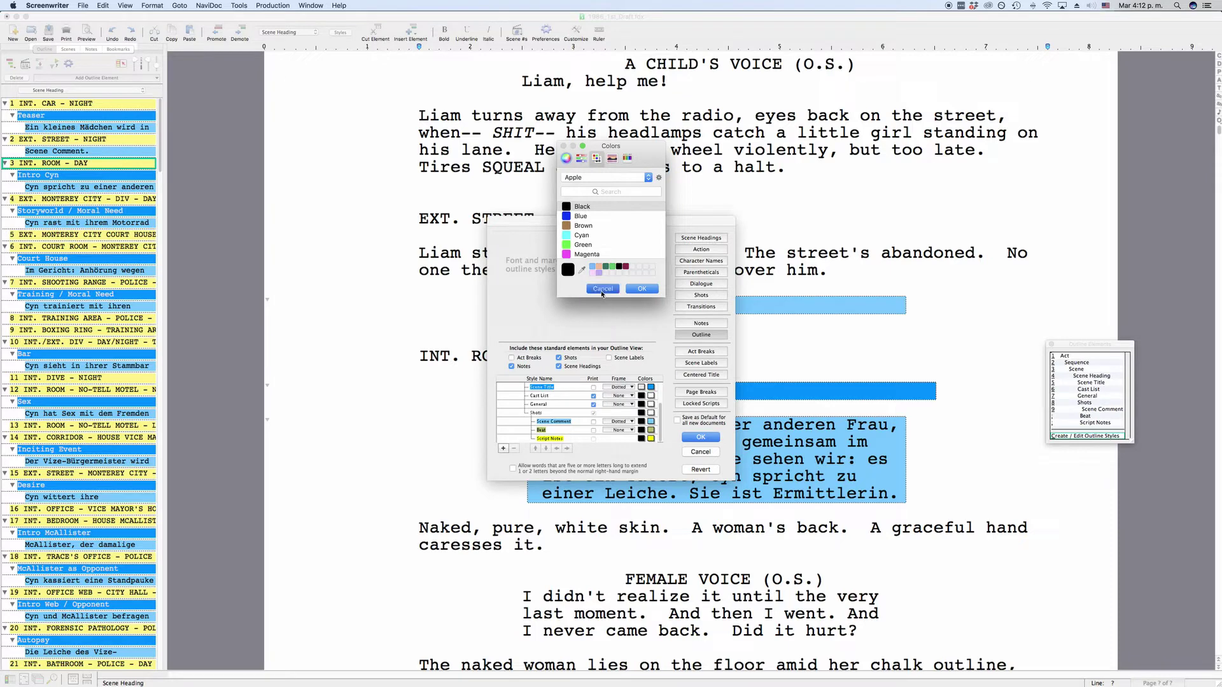
- View the background color choices of the Scene Comment style and leave its color as it is
left_click(651, 422)
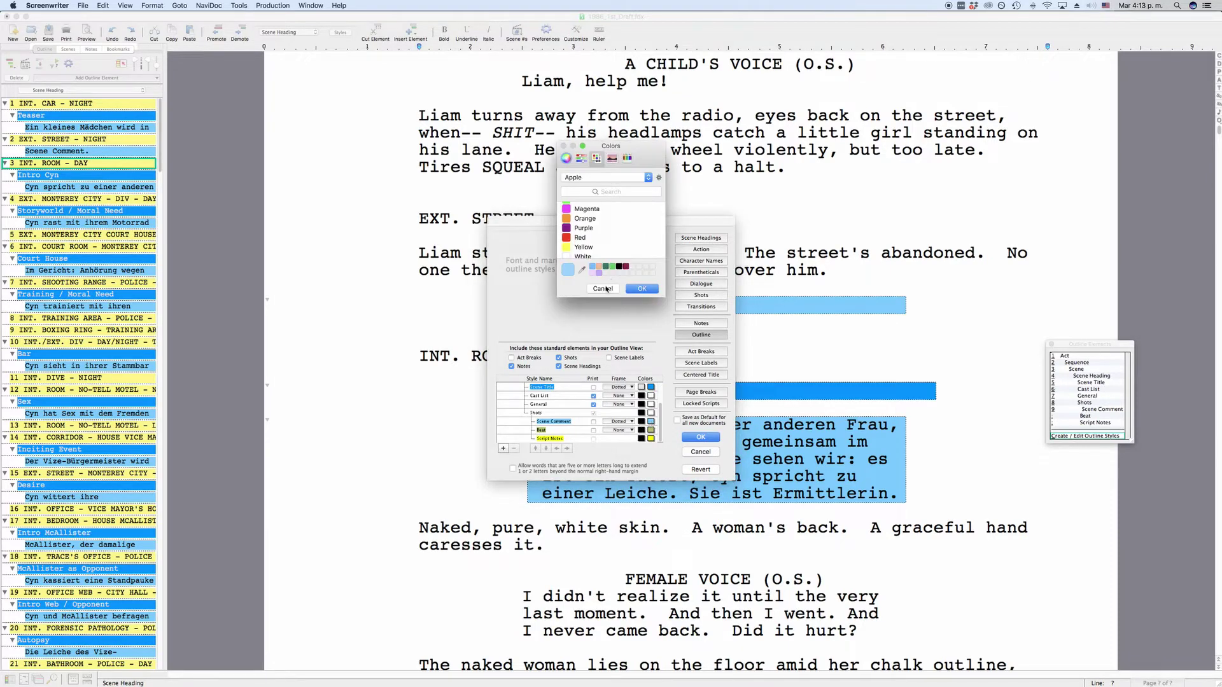
left_click(603, 289)
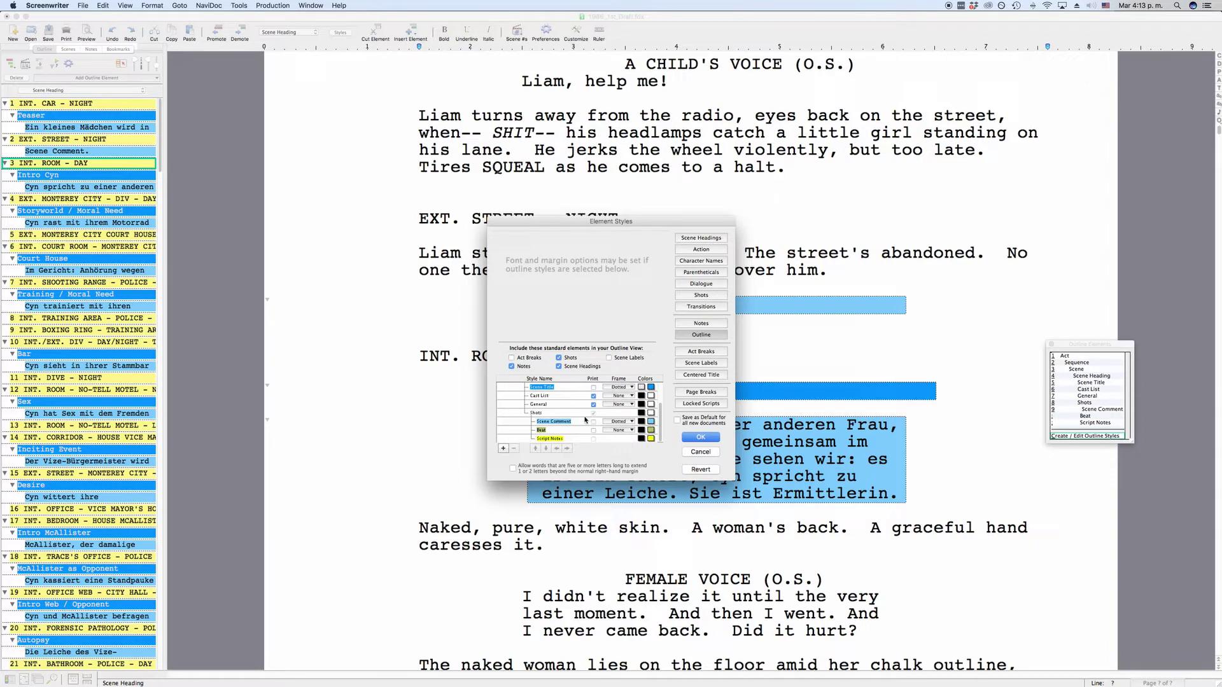
- Move the Scene Comment style below Beat in the style hierarchy and back above it
left_click(557, 423)
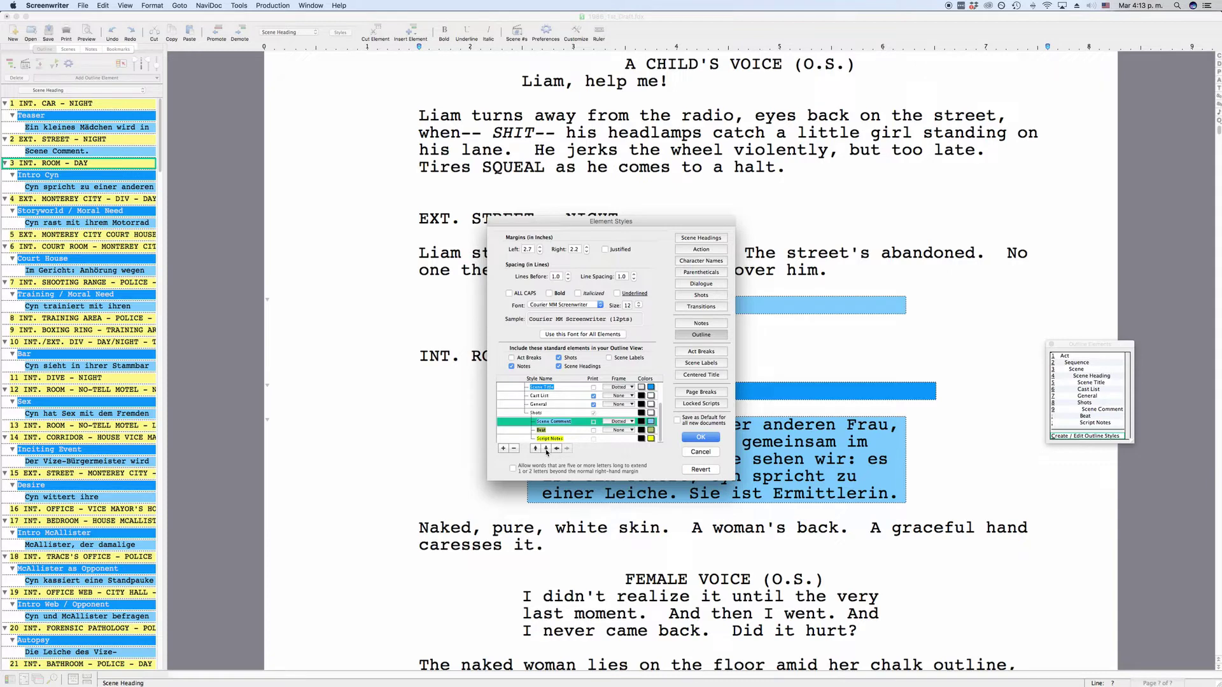
left_click(546, 449)
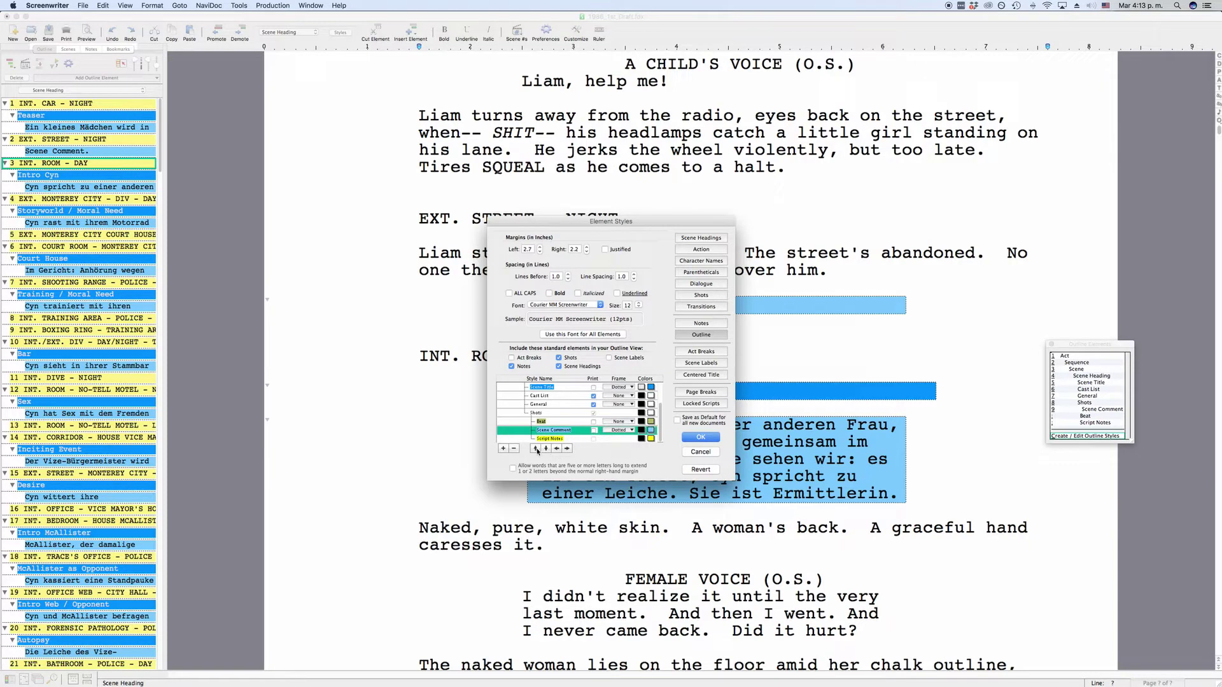
left_click(536, 448)
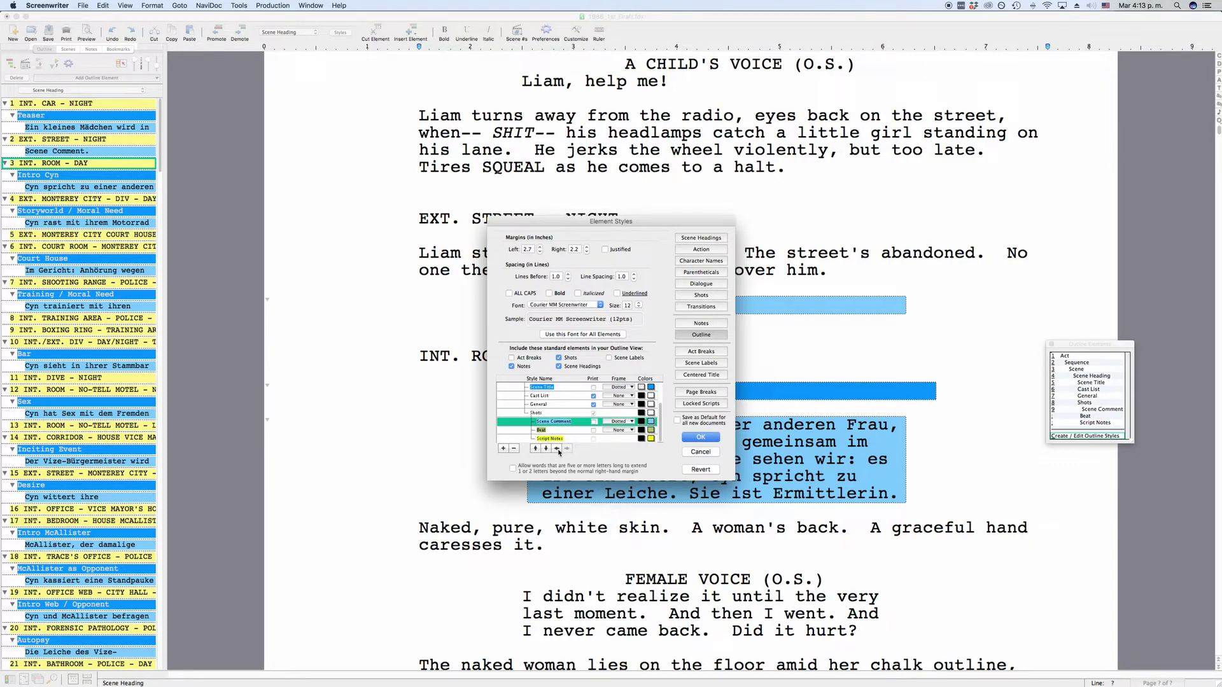
- Open the Scene Comment style's name for editing and leave it without renaming the style
double_click(560, 422)
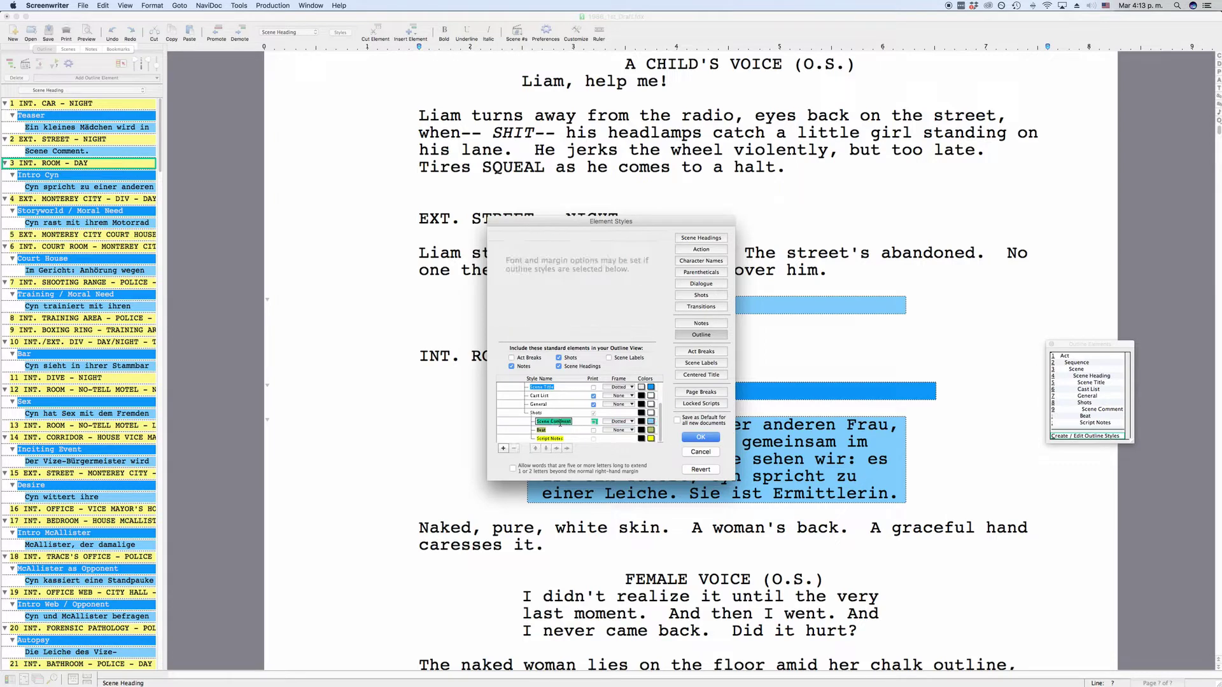
left_click(560, 423)
left_click(526, 425)
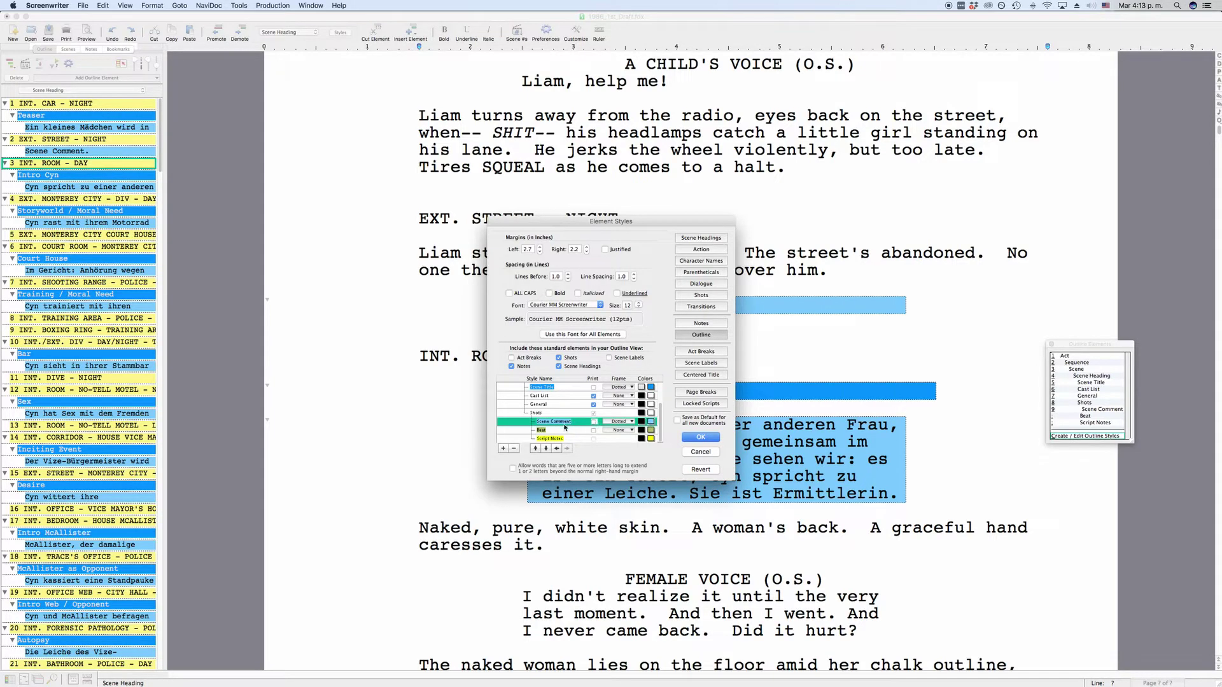
- Add a new outline style below Scene Comment and delete it again
left_click(503, 449)
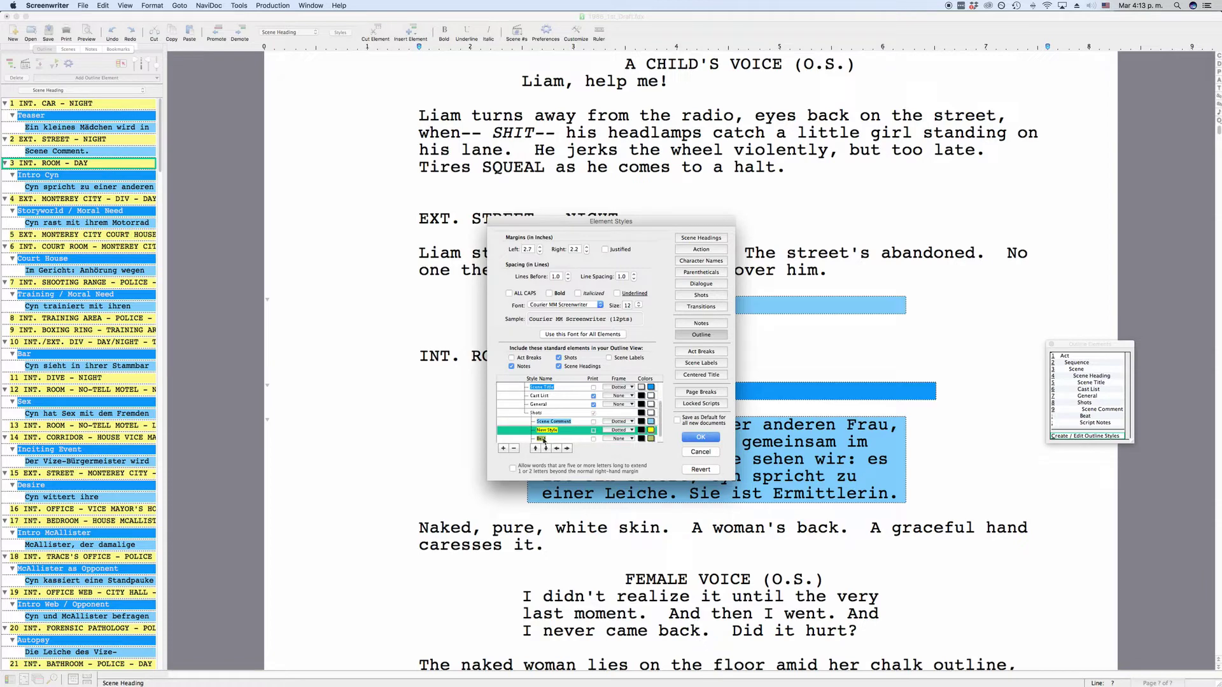
left_click(517, 449)
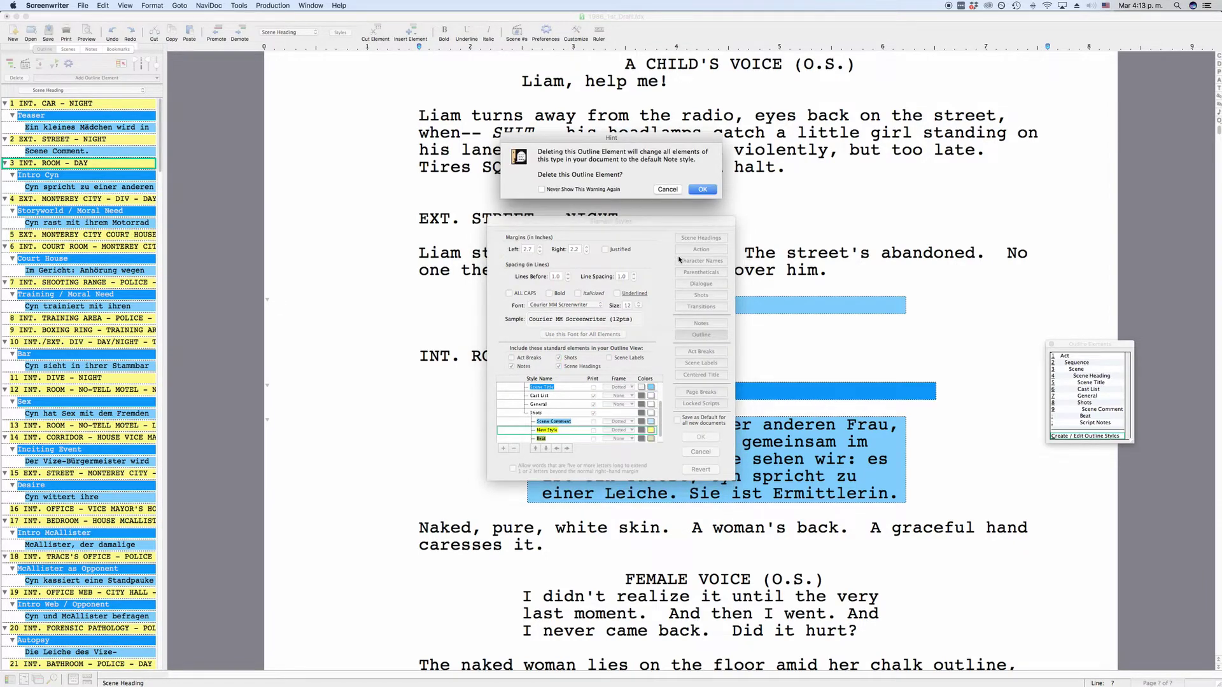
left_click(703, 189)
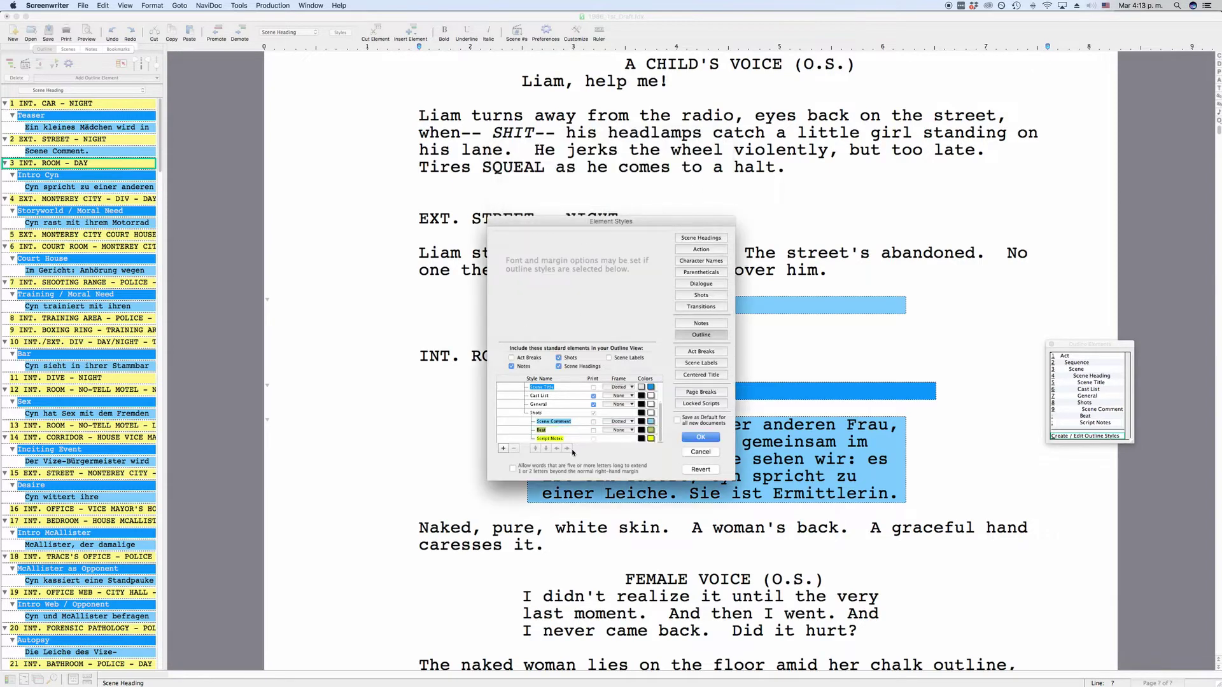
- Examine the font settings of the Scene Heading style and the margin, spacing and font settings of the Scene Comment style
scroll(572, 435, "up", 1)
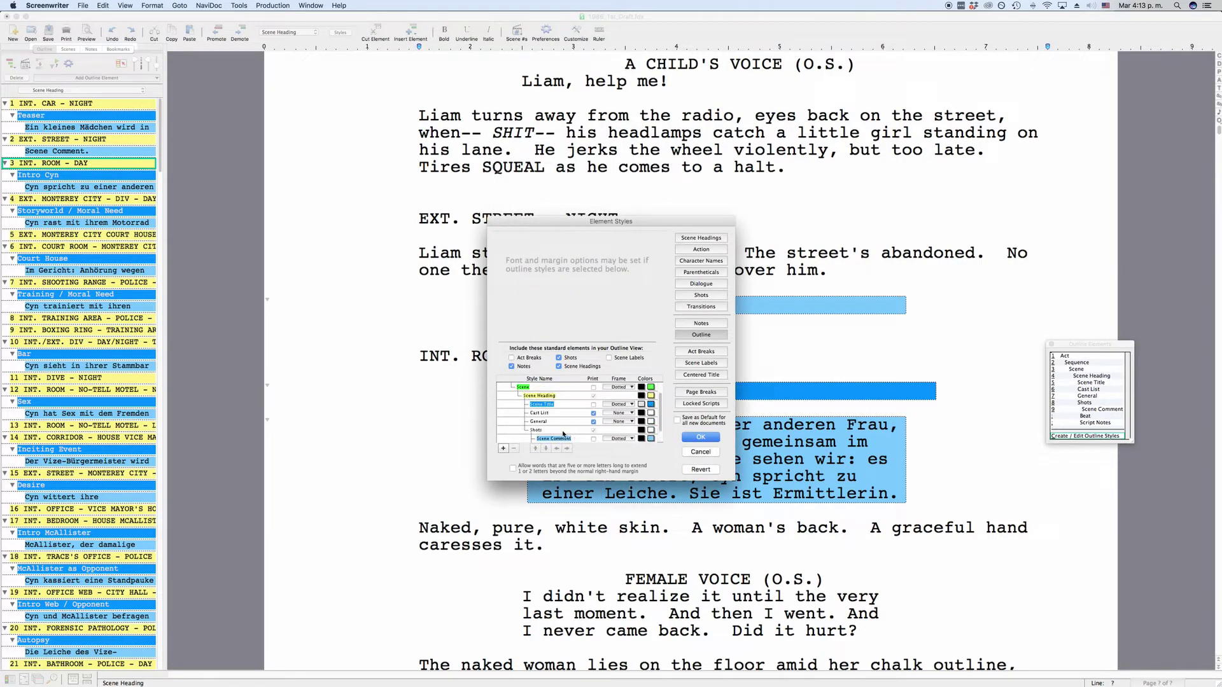
left_click(509, 396)
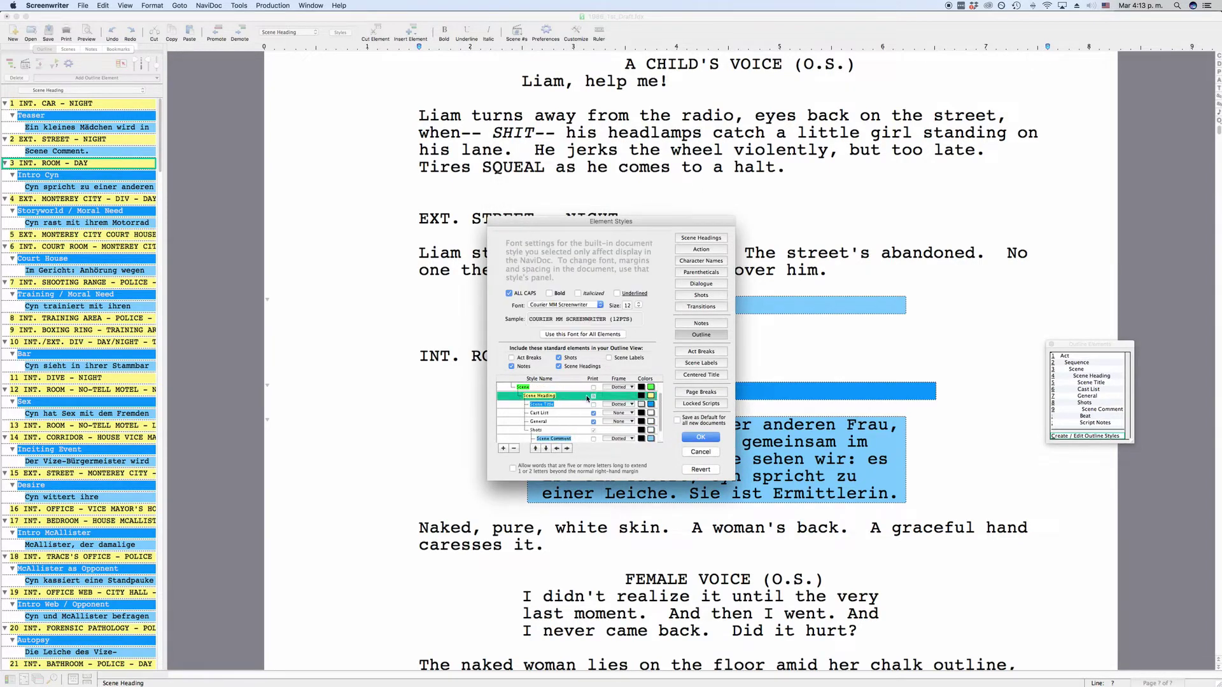
left_click(593, 397)
scroll(570, 416, "up", 2)
scroll(568, 420, "down", 4)
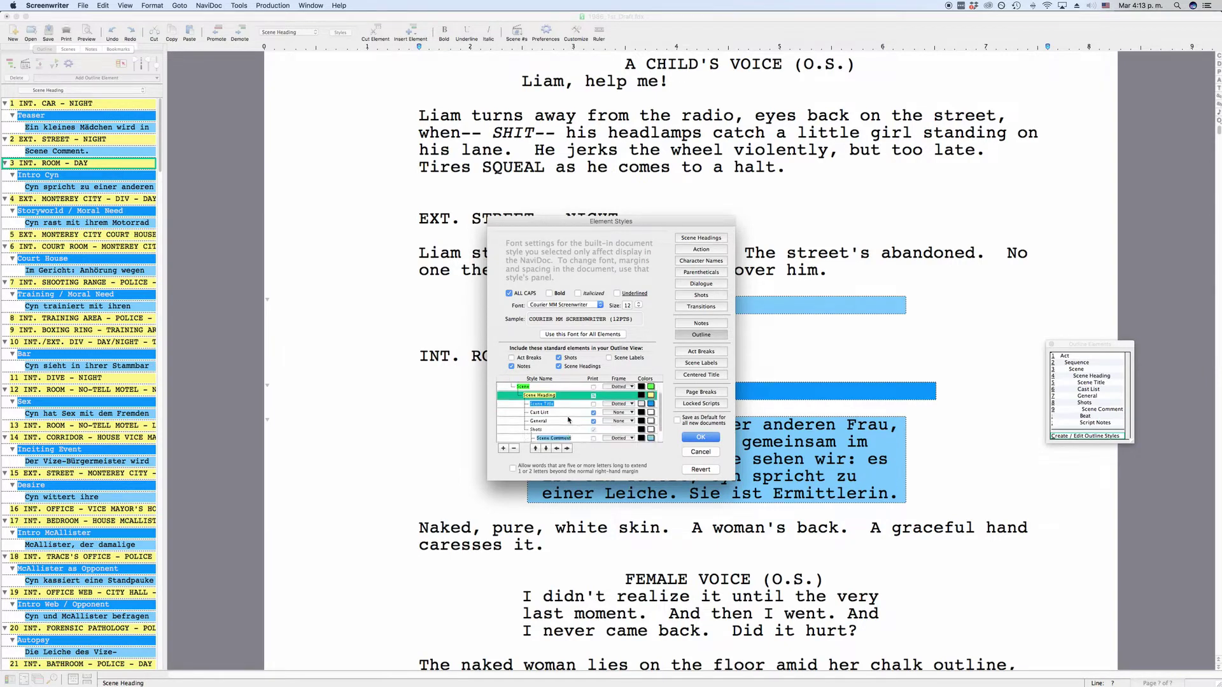
left_click(560, 423)
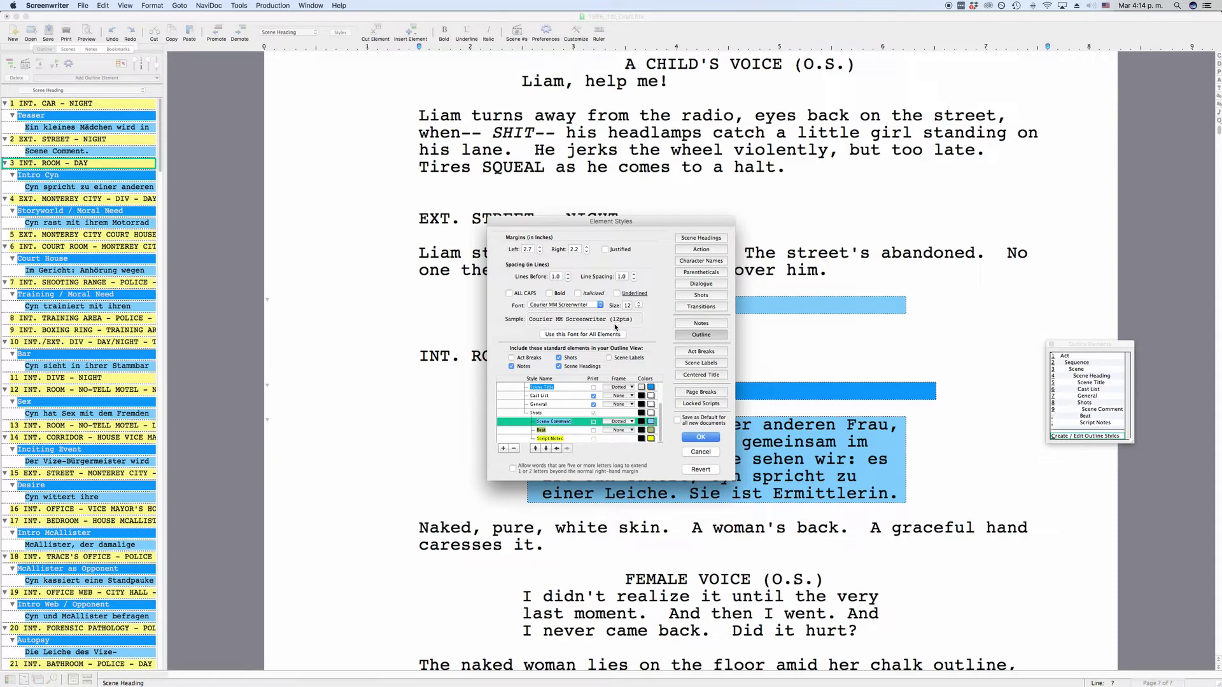
- Turn the right-margin overflow option for long words and the Save as Default option for new documents on and off again
left_click(513, 469)
left_click(513, 469)
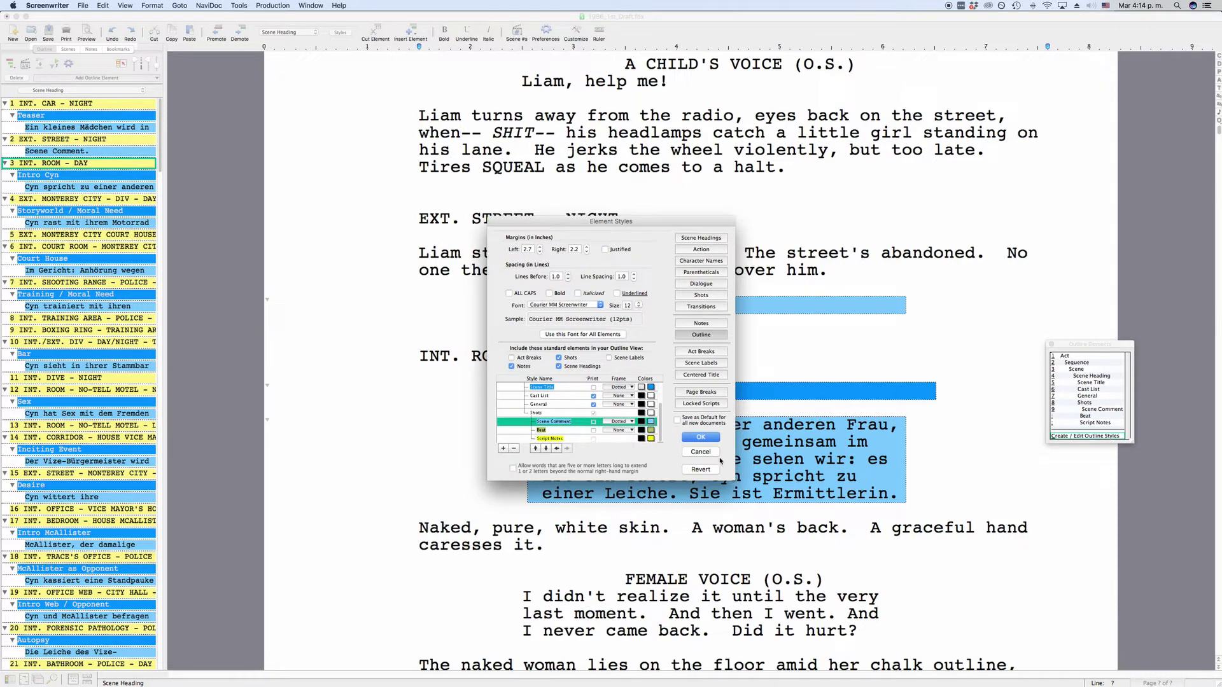
left_click(679, 421)
left_click(678, 421)
- Include the Act Breaks and Scene Labels standard elements in the outline view one after the other, removing each again
left_click(512, 358)
left_click(513, 358)
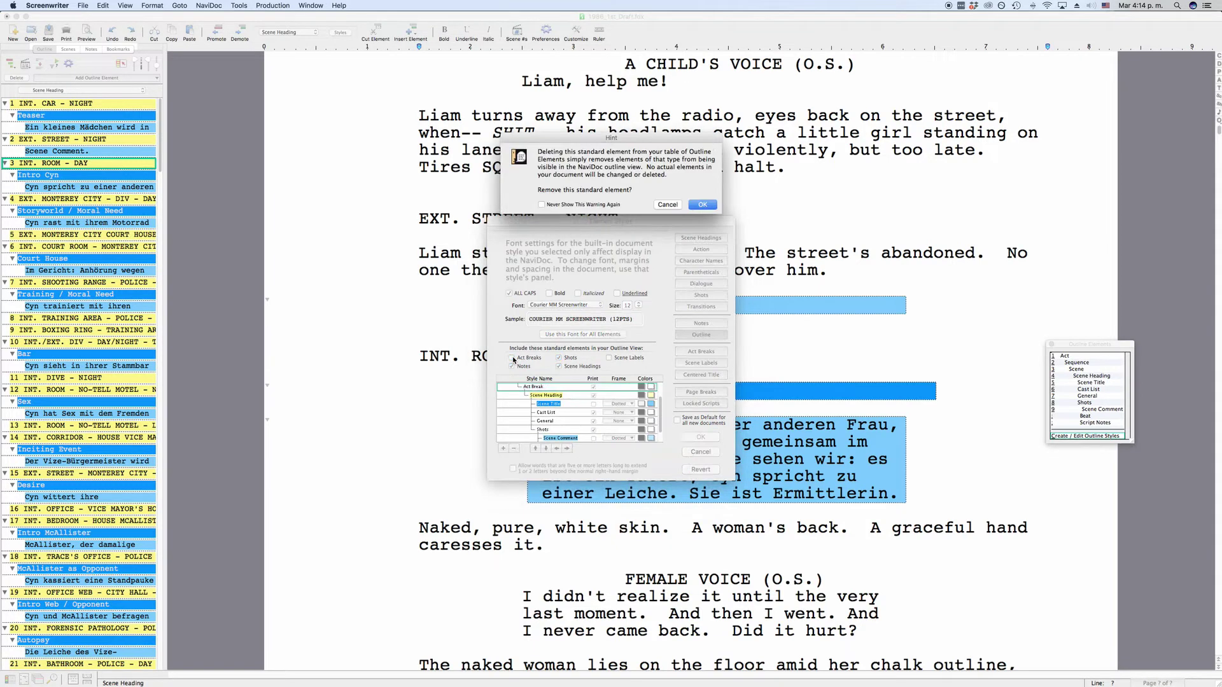
left_click(703, 205)
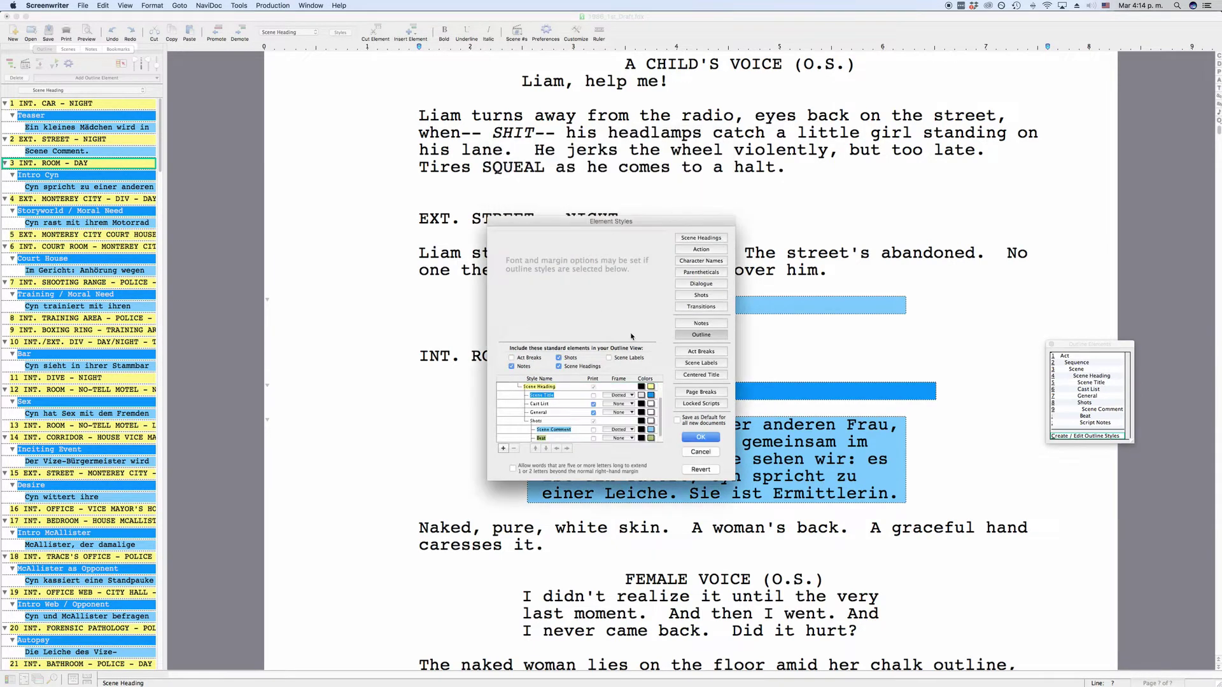
left_click(609, 358)
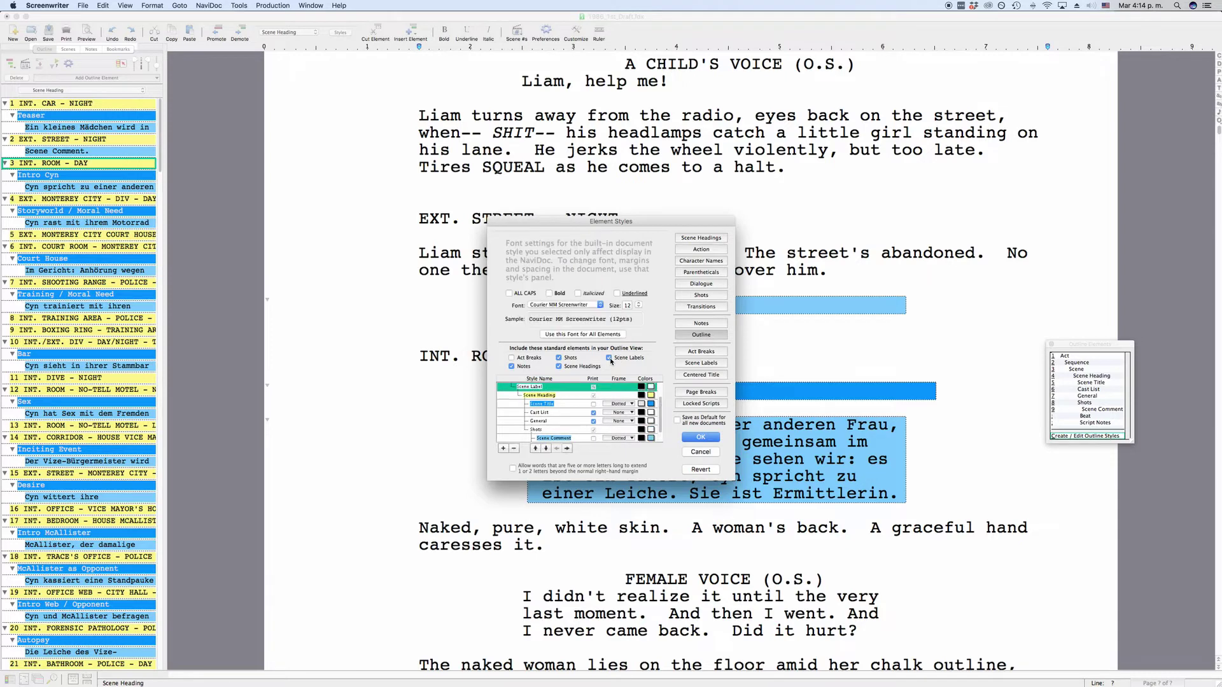
left_click(609, 358)
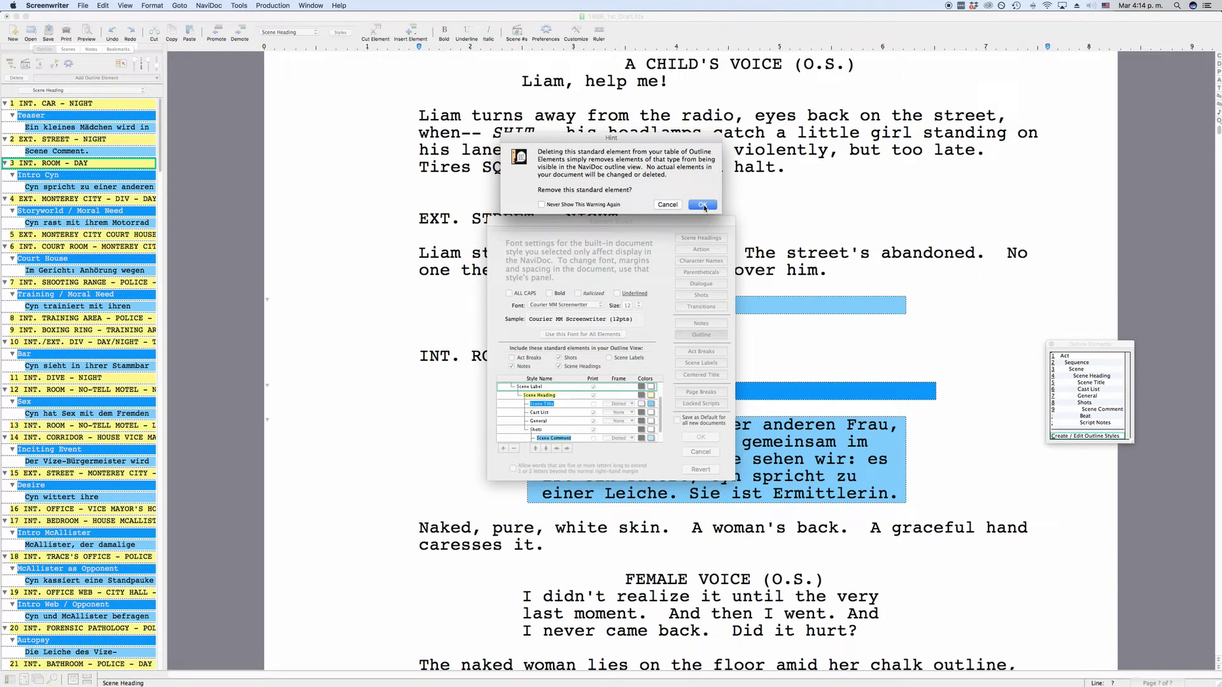
left_click(703, 206)
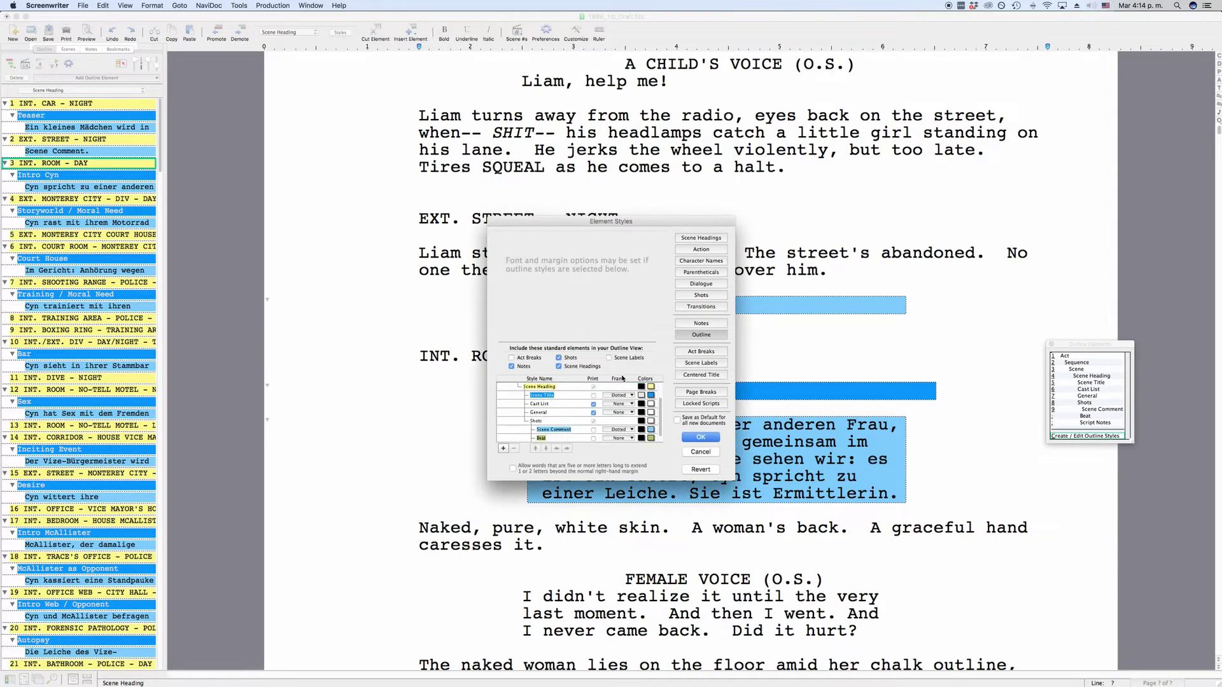
- Discard the changes in the Element Styles dialog and select the scene comment under Training / Moral Need in the outline
scroll(571, 413, "up", 3)
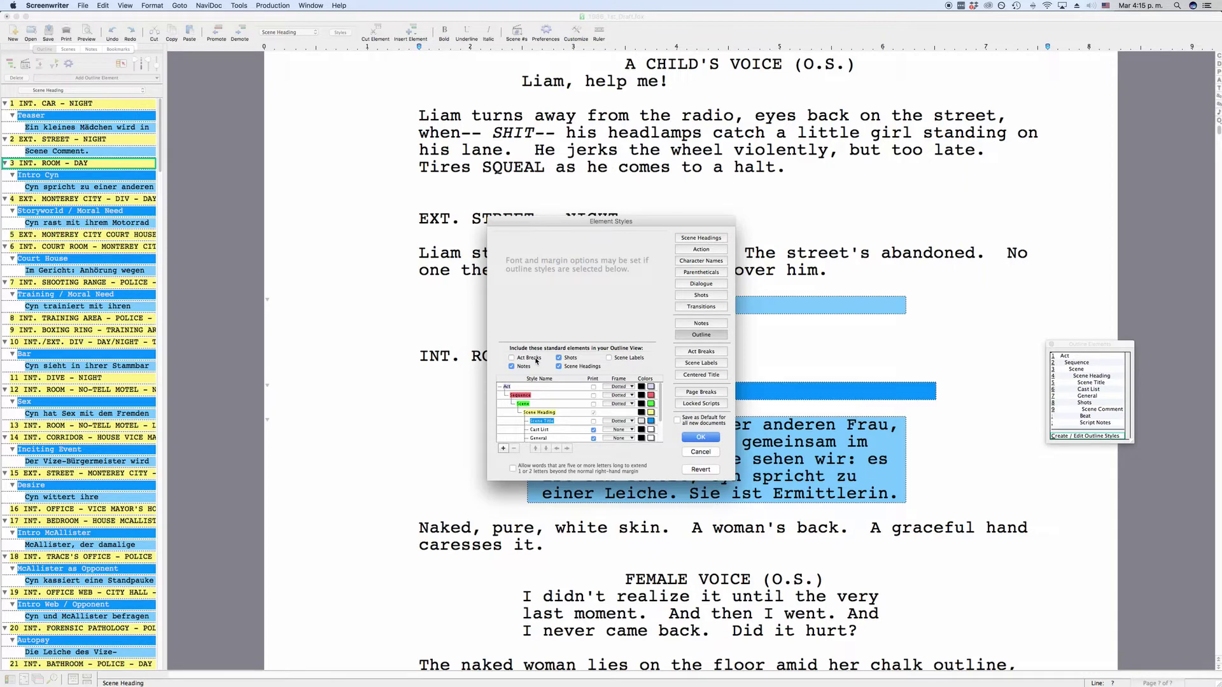
left_click(697, 452)
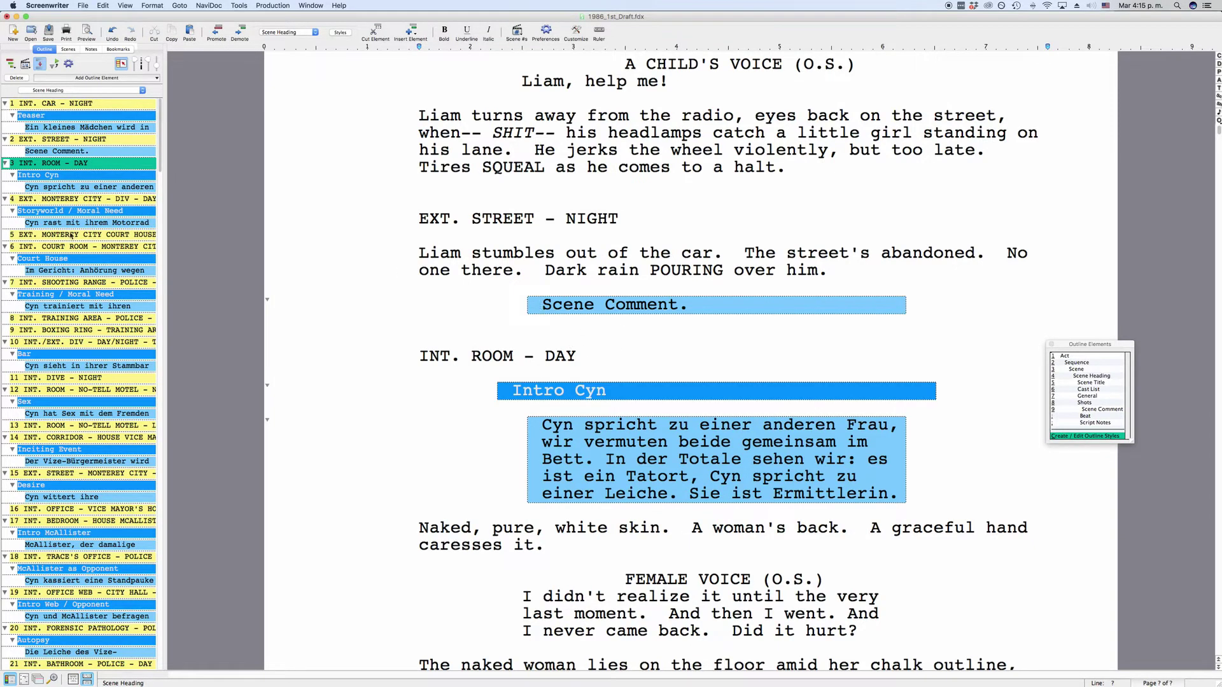
left_click(52, 175)
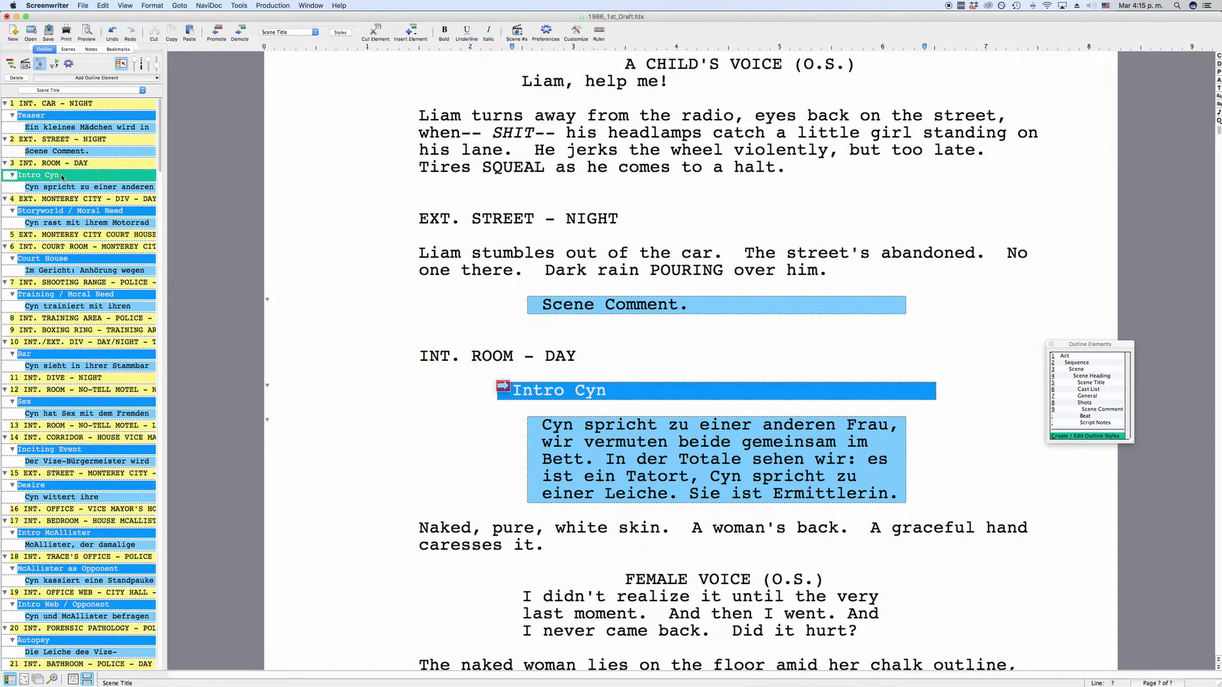
left_click(75, 307)
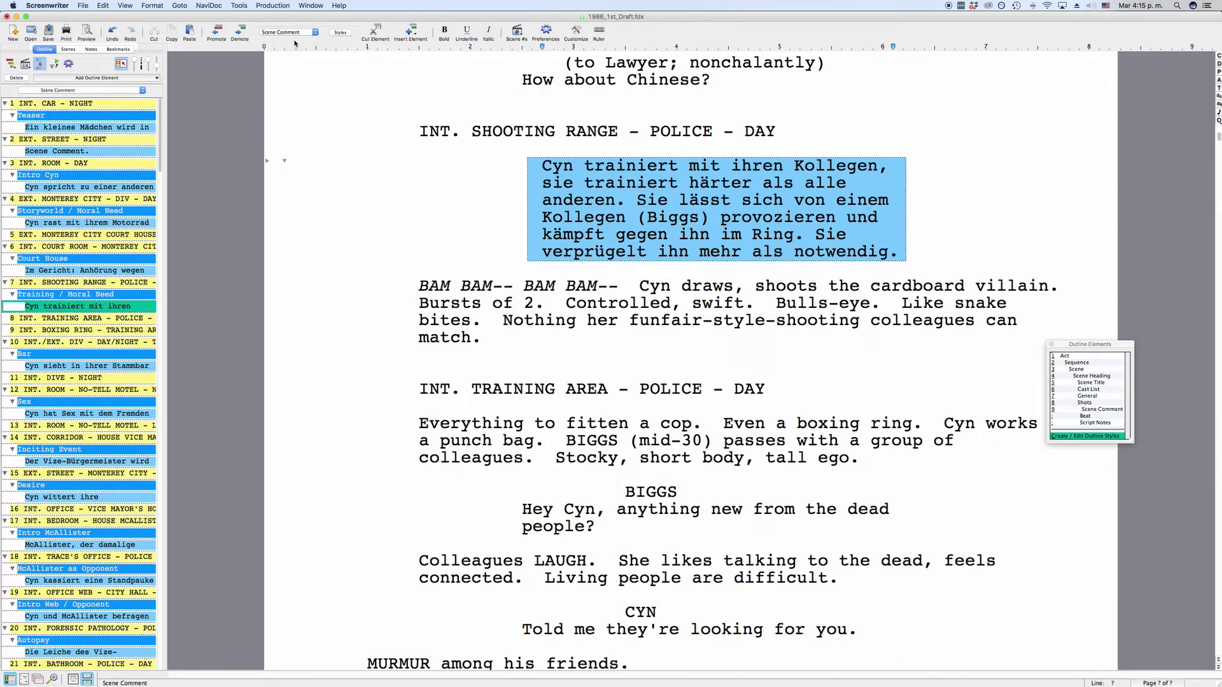
- View the element types available for the selected scene comment in the outline's list and in the script's list
left_click(141, 91)
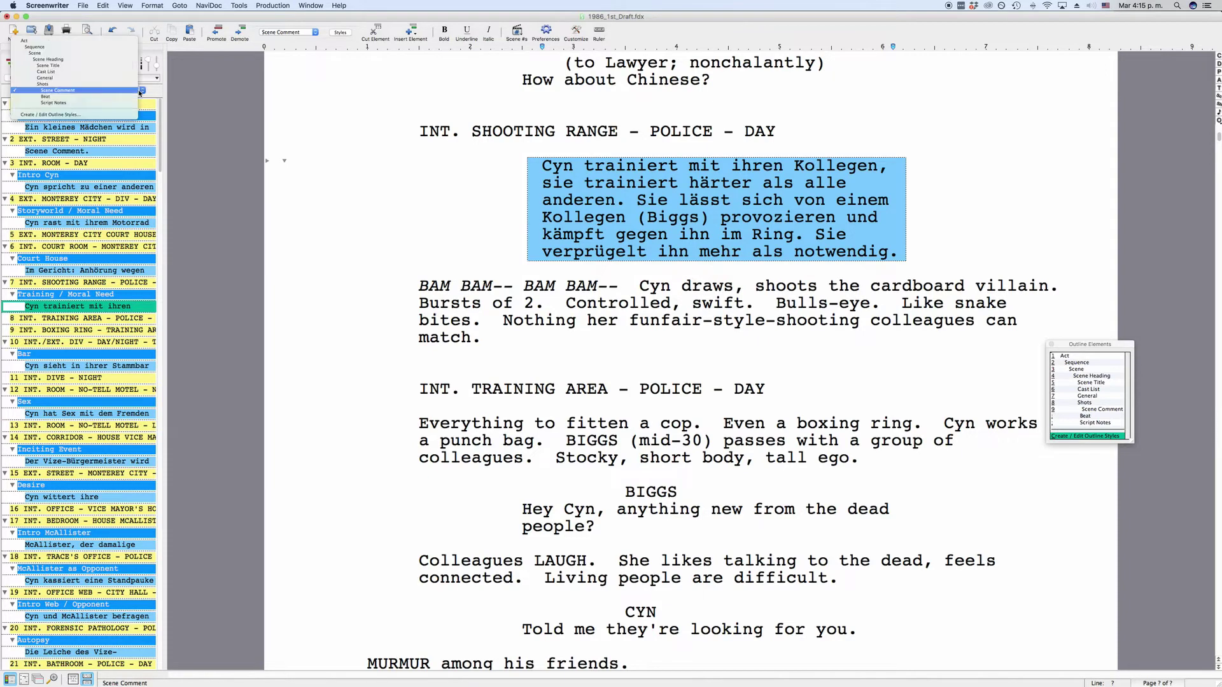
left_click(140, 93)
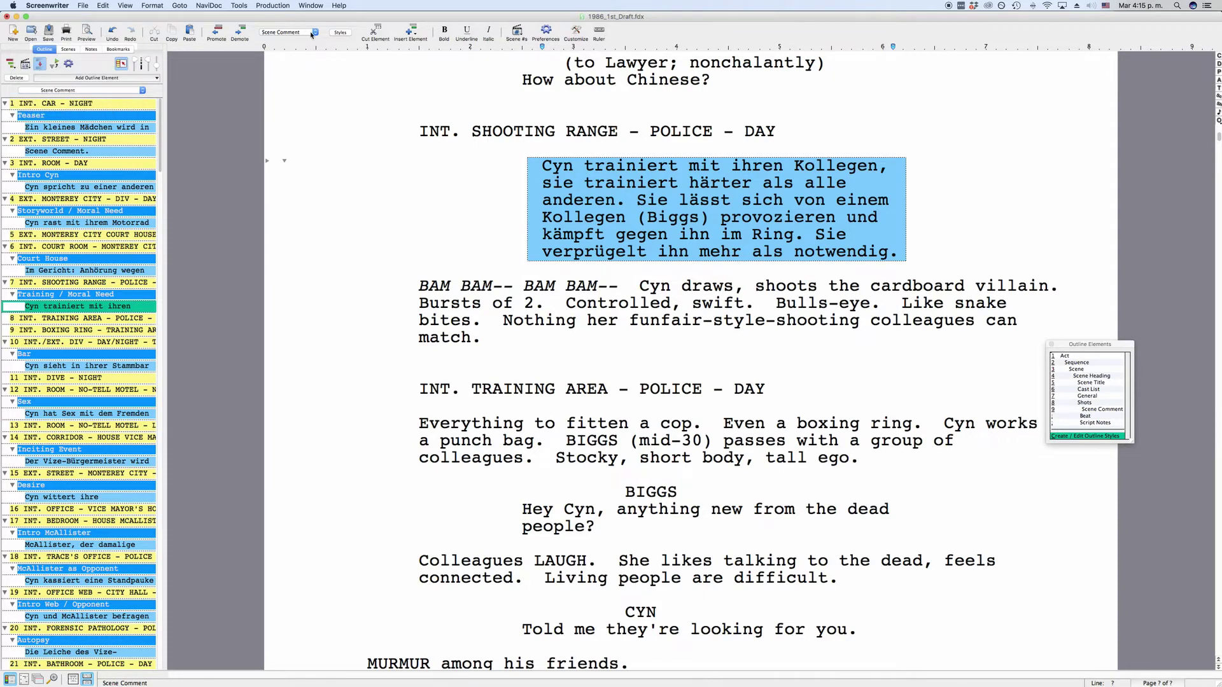
left_click(311, 33)
left_click(311, 33)
left_click(132, 32)
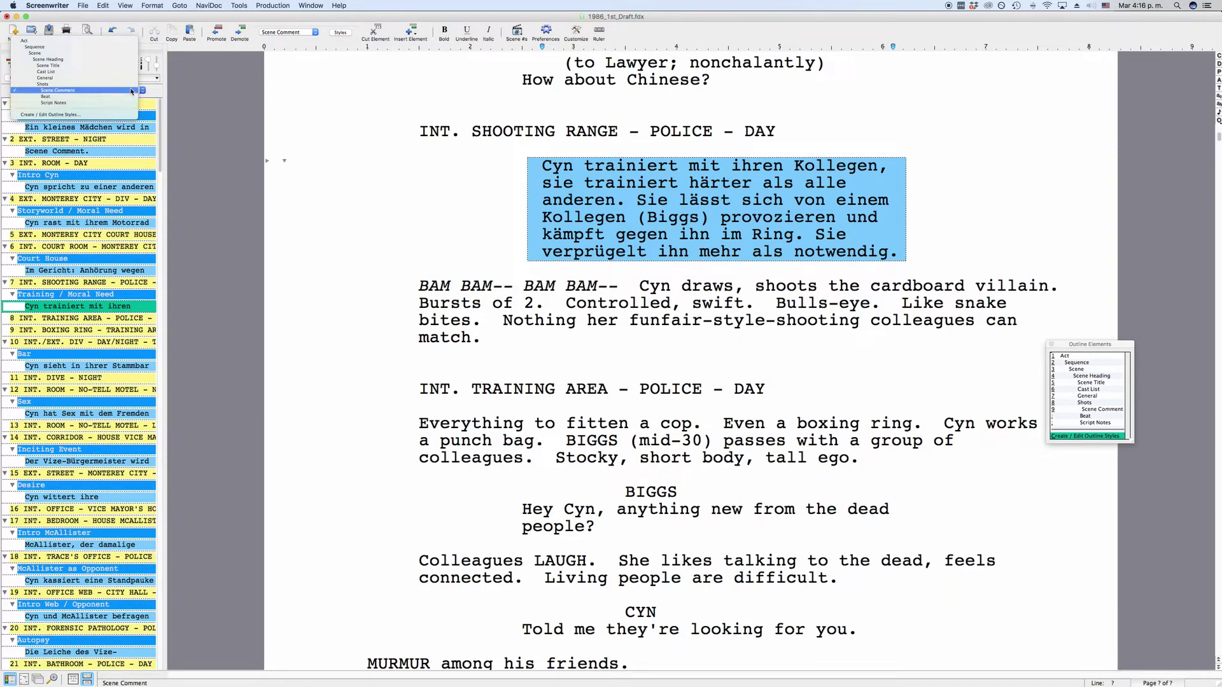
left_click(131, 91)
left_click(292, 32)
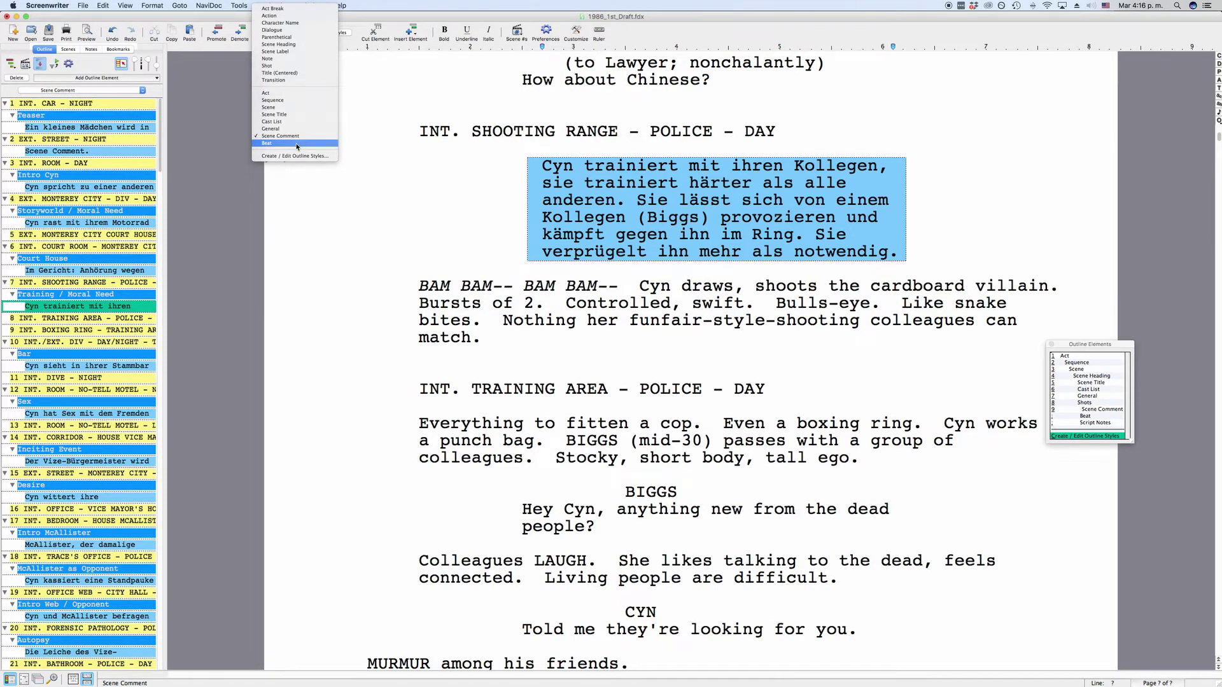
left_click(357, 20)
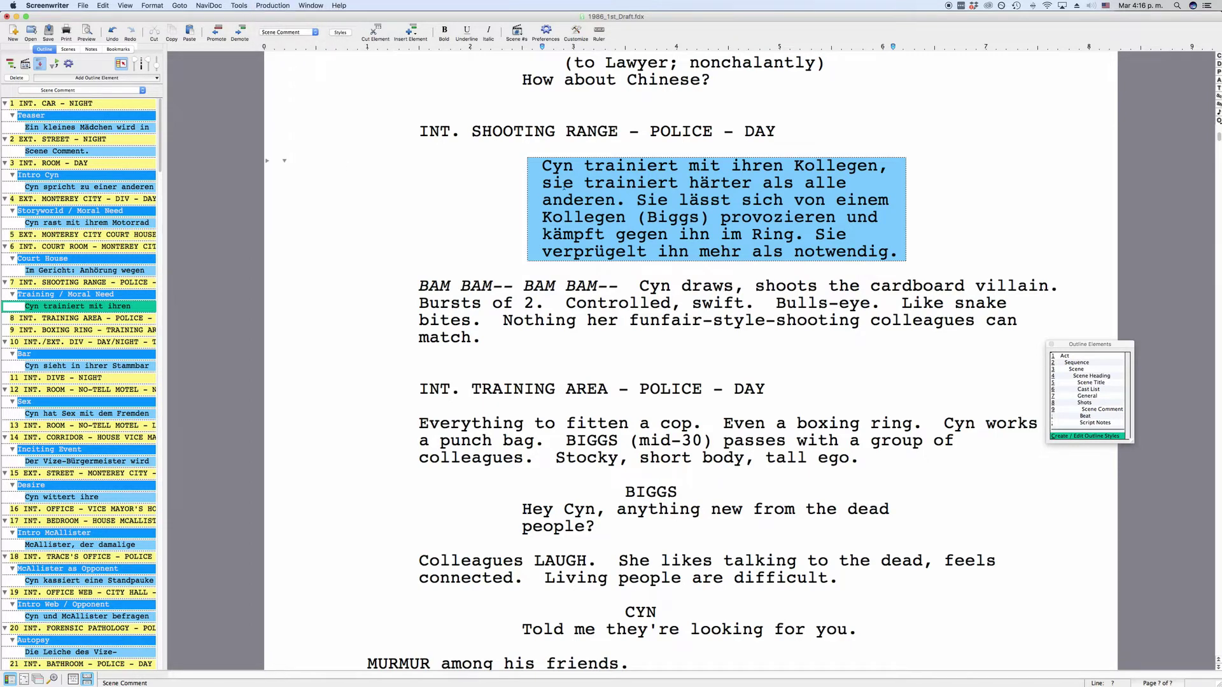
- Promote the scene comment under INT. SHOOTING RANGE level by level up to Scene Heading and demote it to Scene Title
scroll(564, 191, "up", 4)
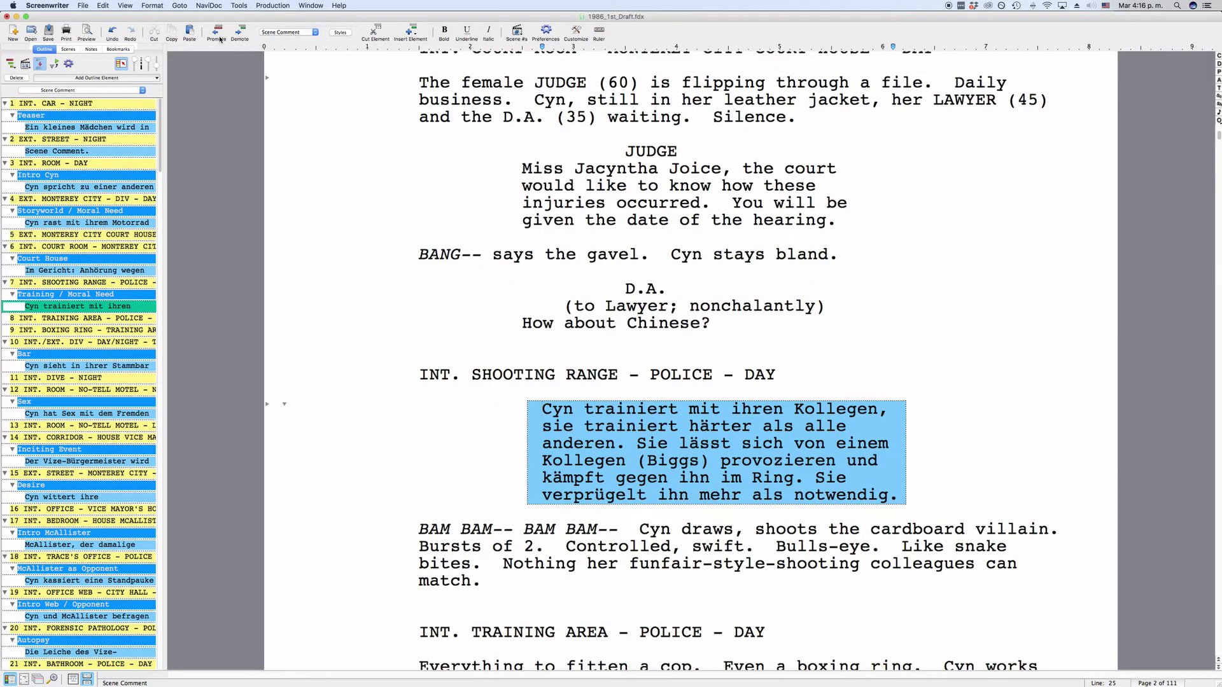
left_click(220, 37)
left_click(219, 36)
left_click(219, 36)
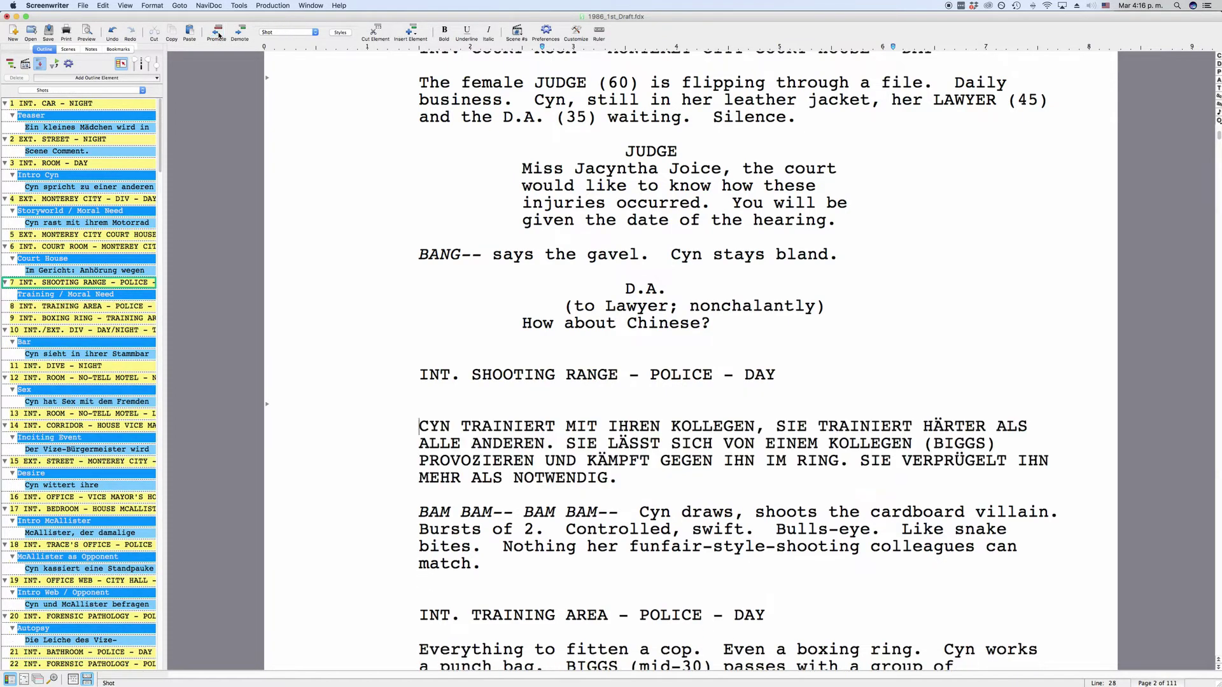
left_click(219, 36)
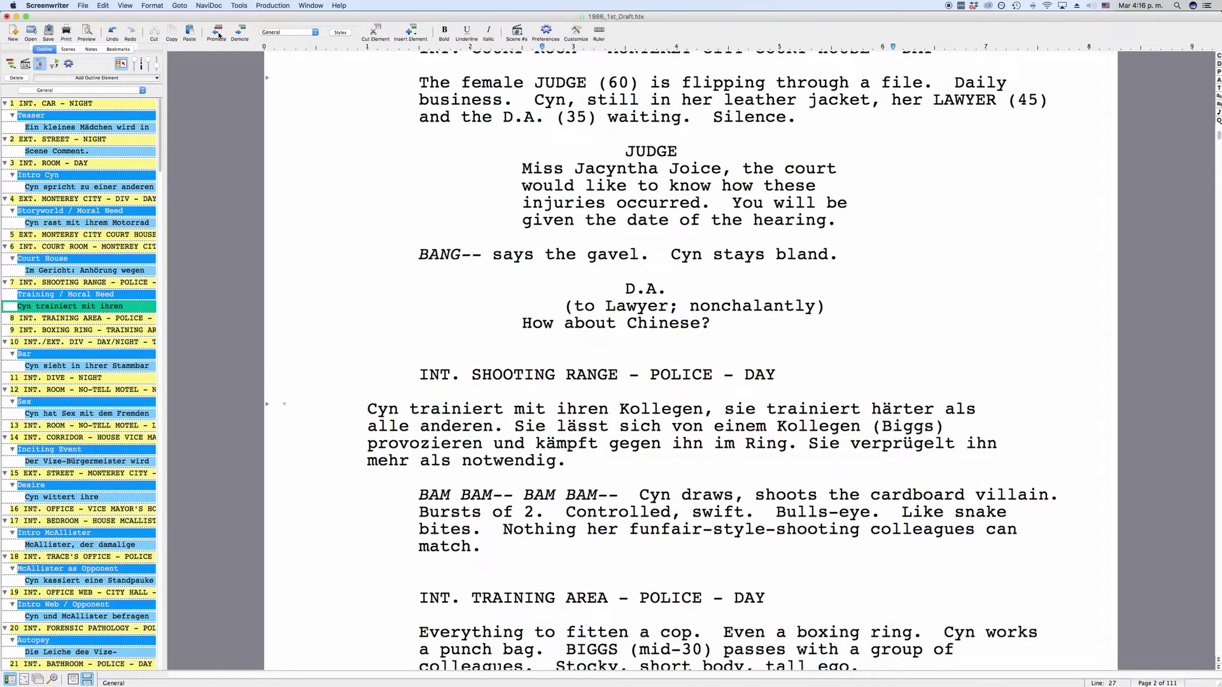
left_click(219, 36)
left_click(219, 35)
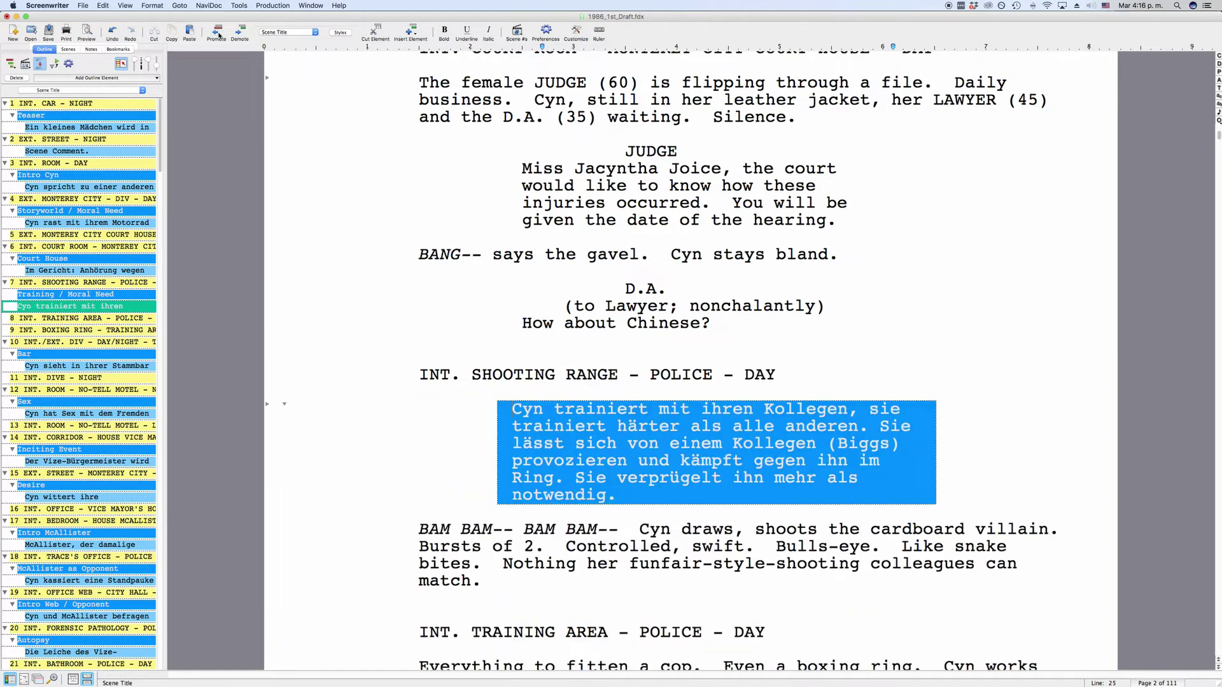
left_click(219, 35)
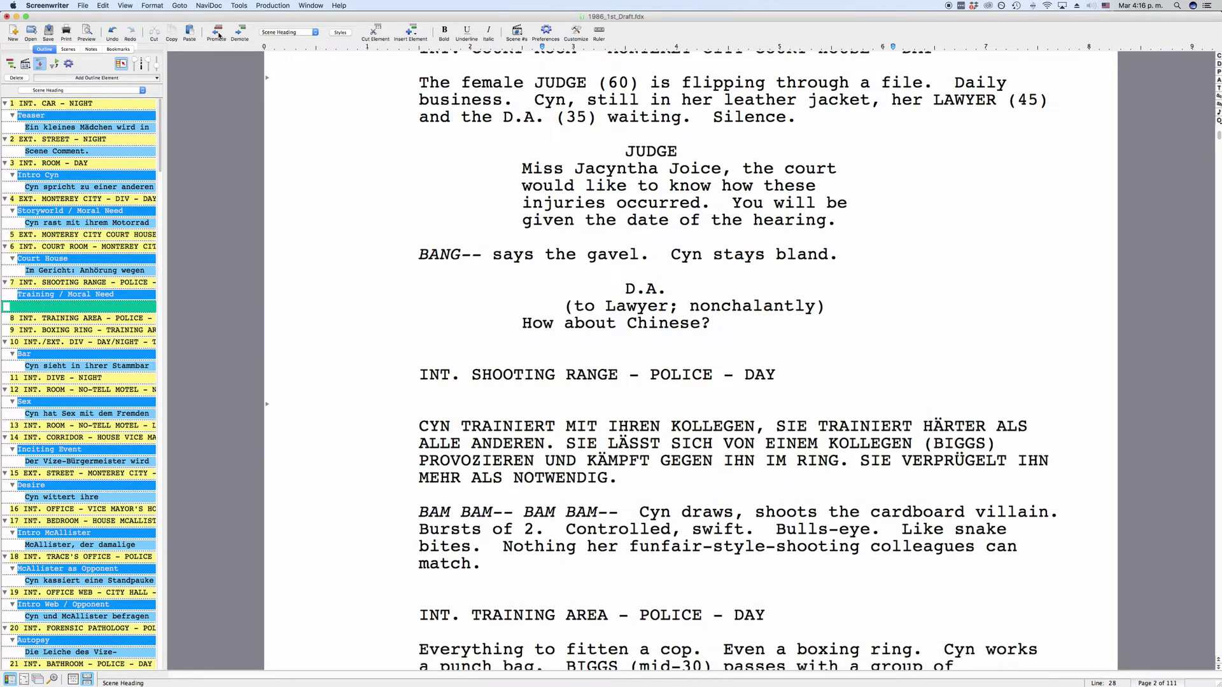
left_click(238, 33)
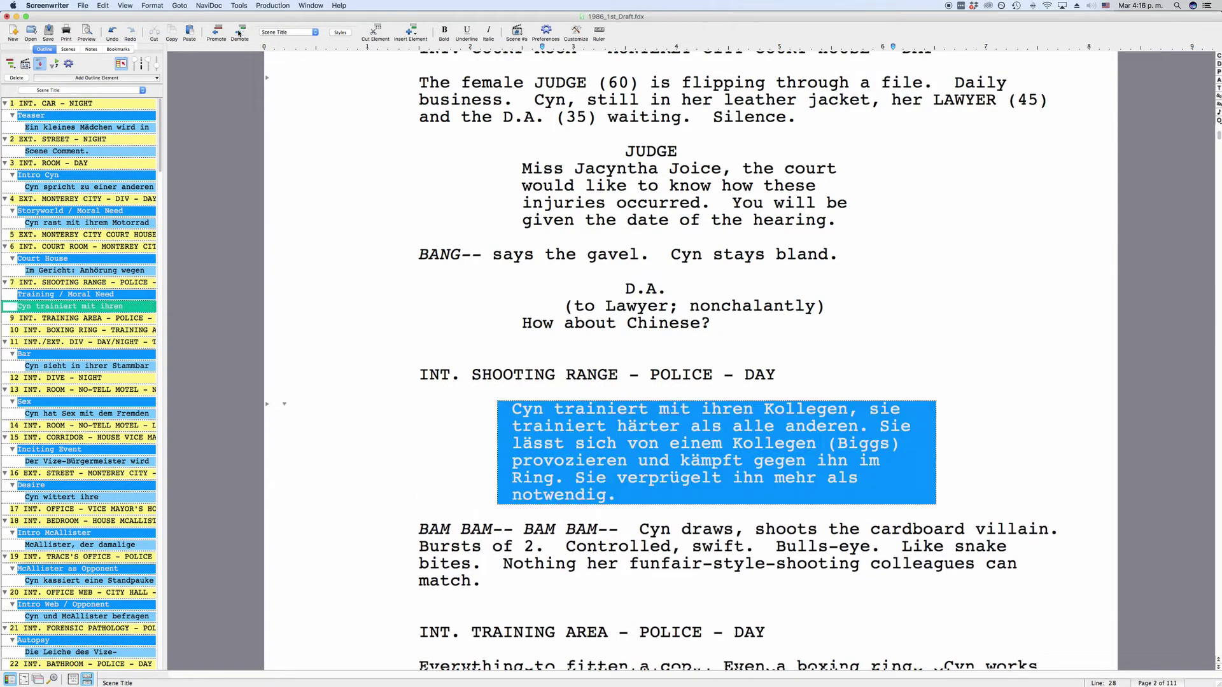
- Demote the element under INT. SHOOTING RANGE level by level from Scene Title to Beat, and promote it back to Scene Comment
left_click(239, 33)
left_click(238, 33)
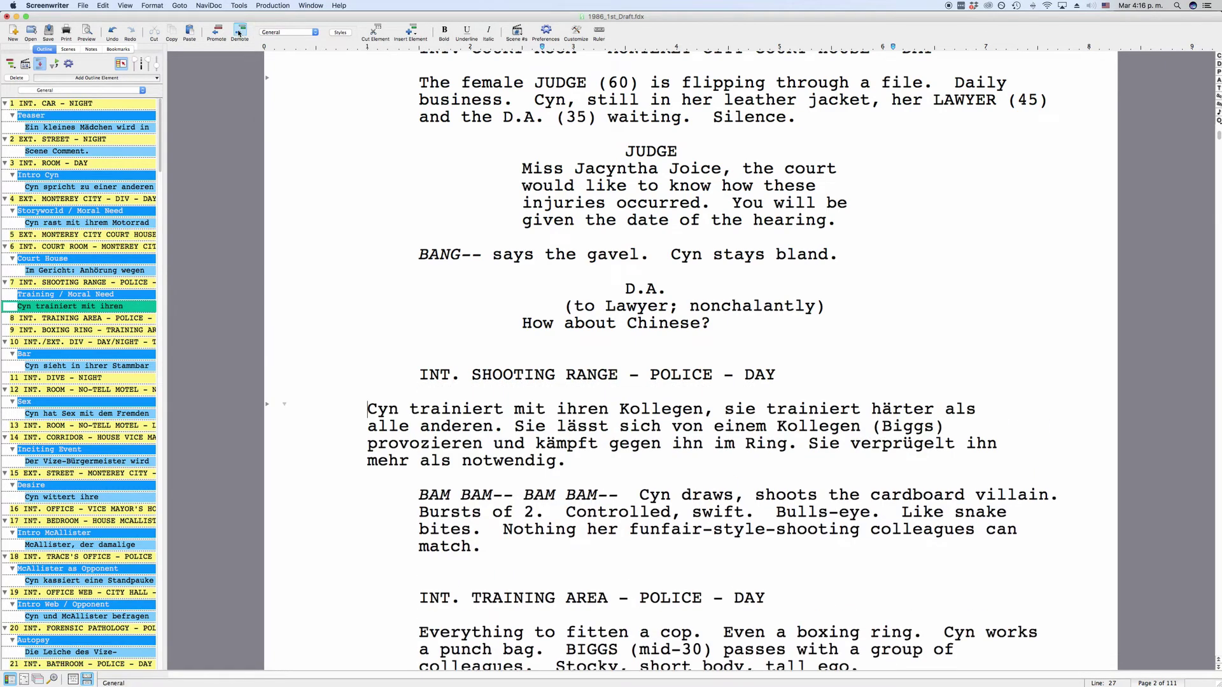
left_click(238, 33)
left_click(238, 33)
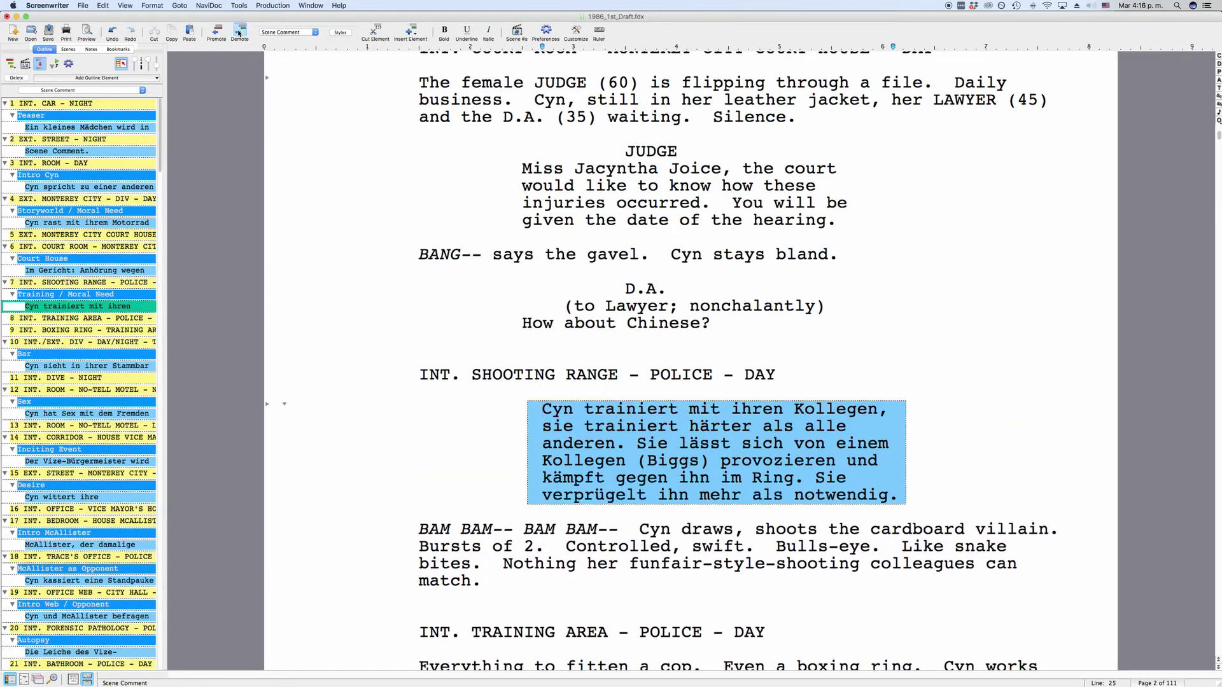
left_click(238, 33)
left_click(224, 35)
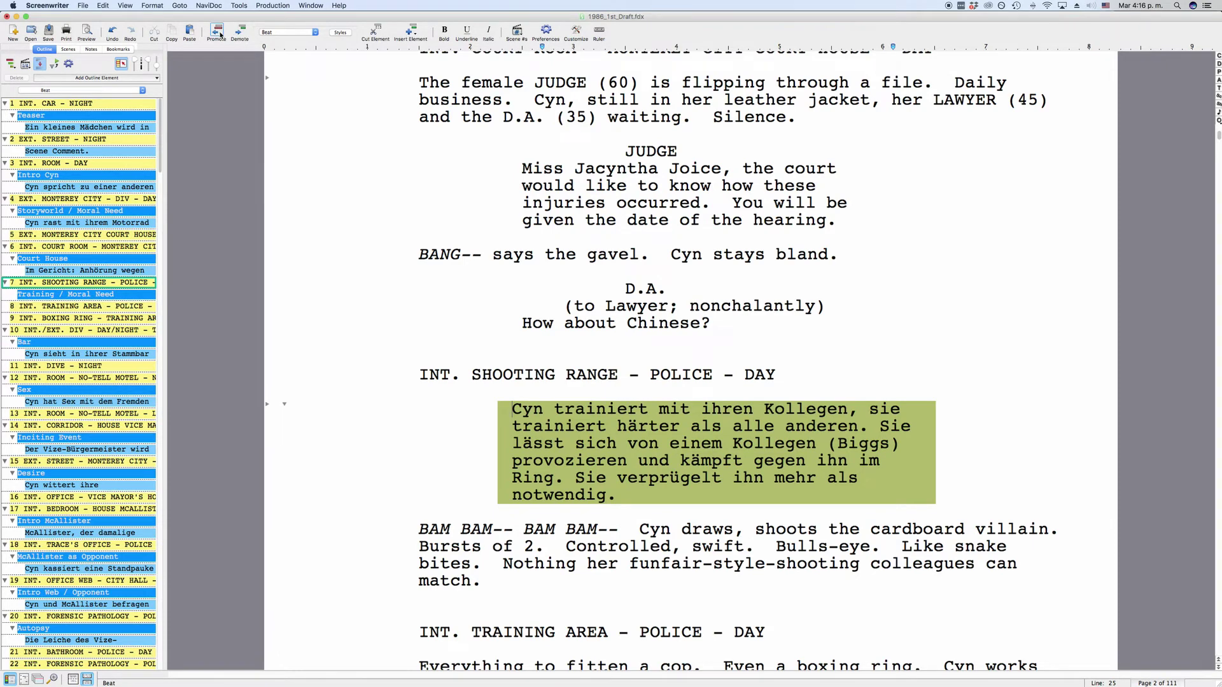
left_click(221, 35)
scroll(535, 309, "down", 3)
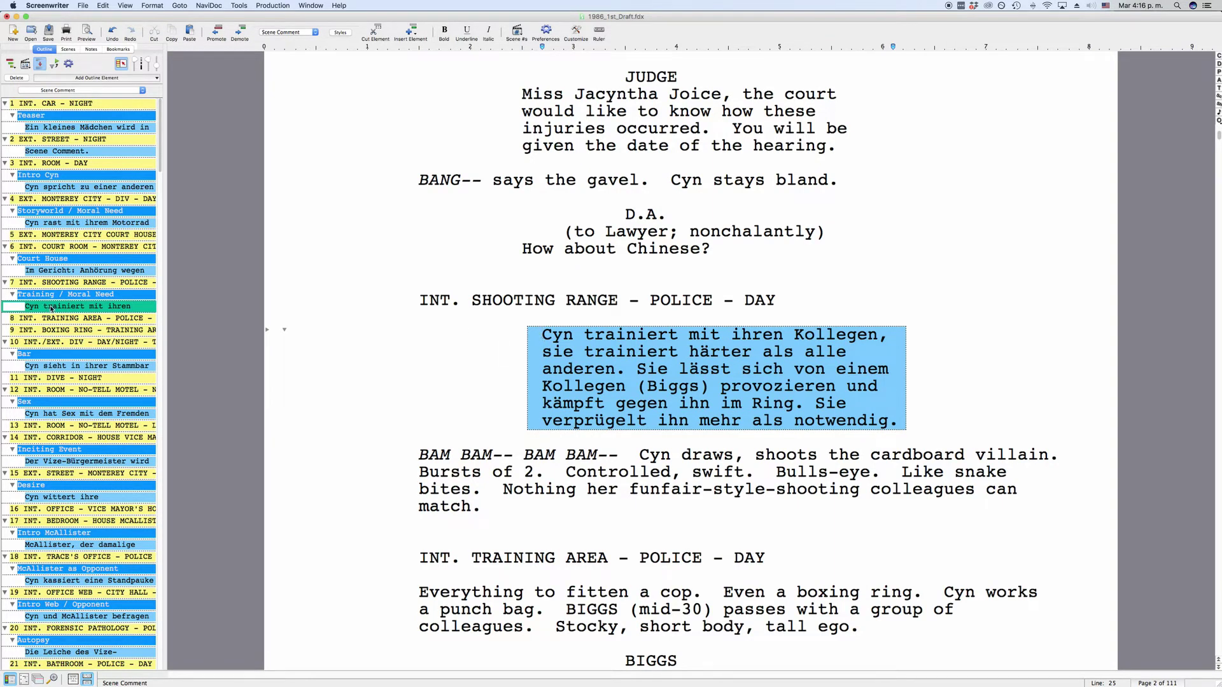
- Promote the scene comment under Training / Moral Need towards Cast List by moving its outline row, and demote it again
left_click_drag(39, 310, 17, 308)
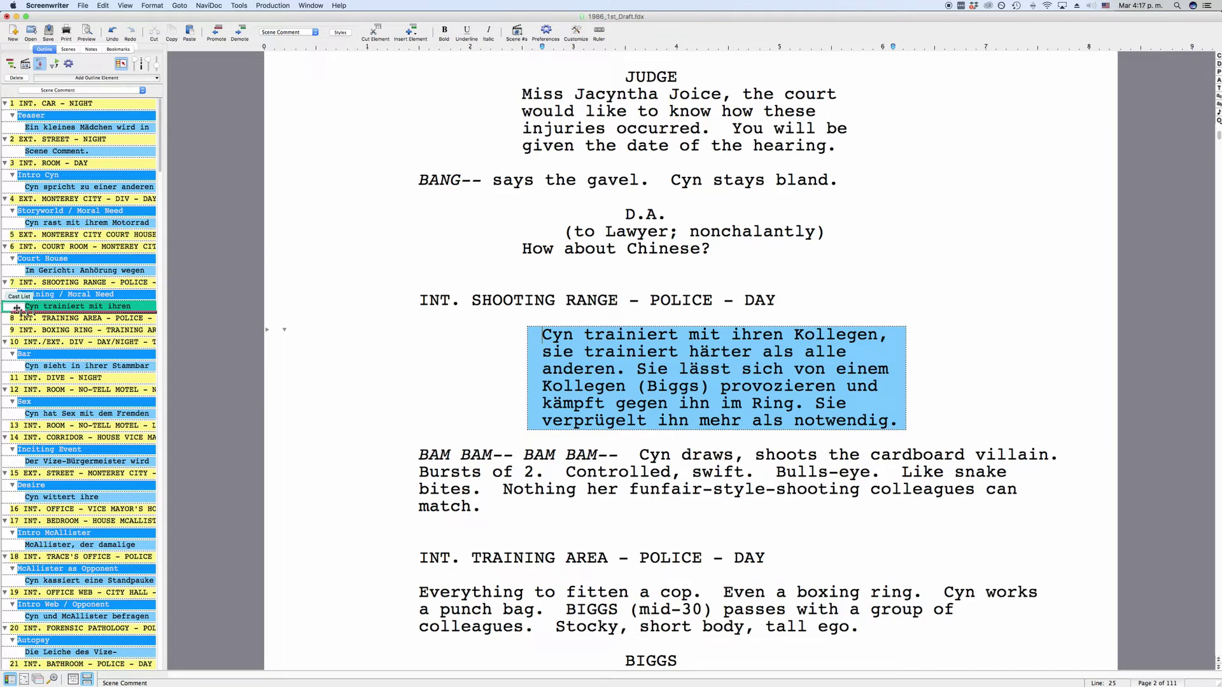
left_click_drag(17, 309, 53, 310)
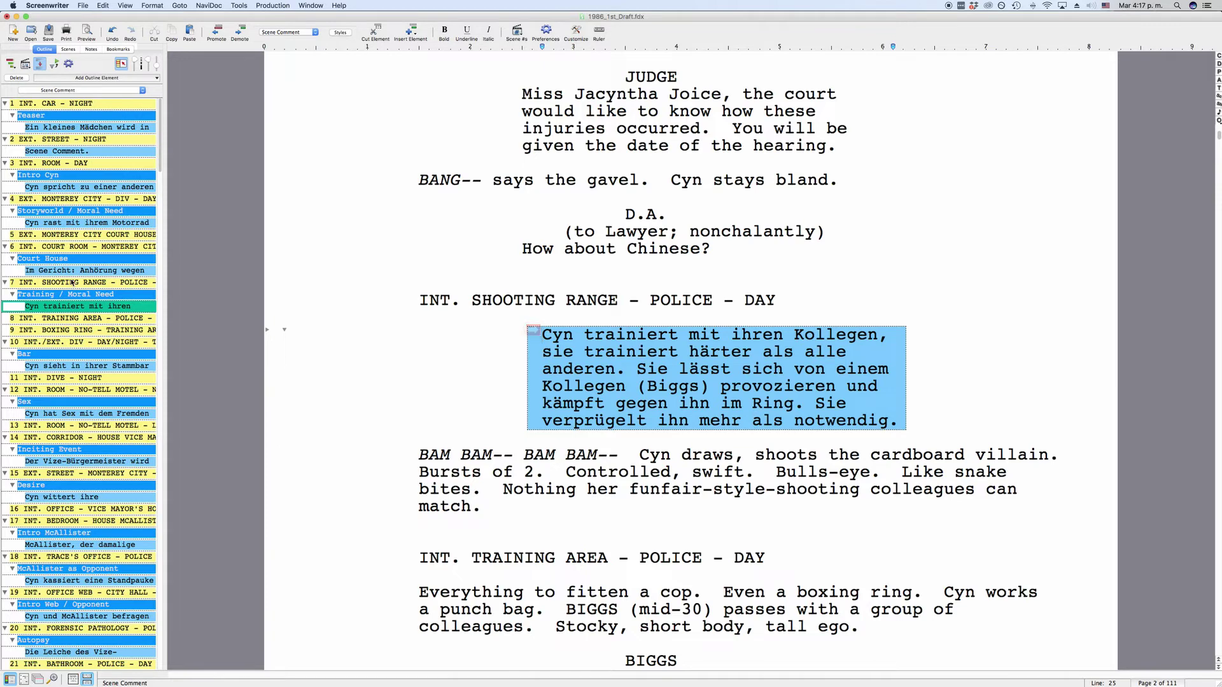
- Move the INT. SHOOTING RANGE scene below INT. TRAINING AREA in the outline and delete its scene comment
left_click(72, 284)
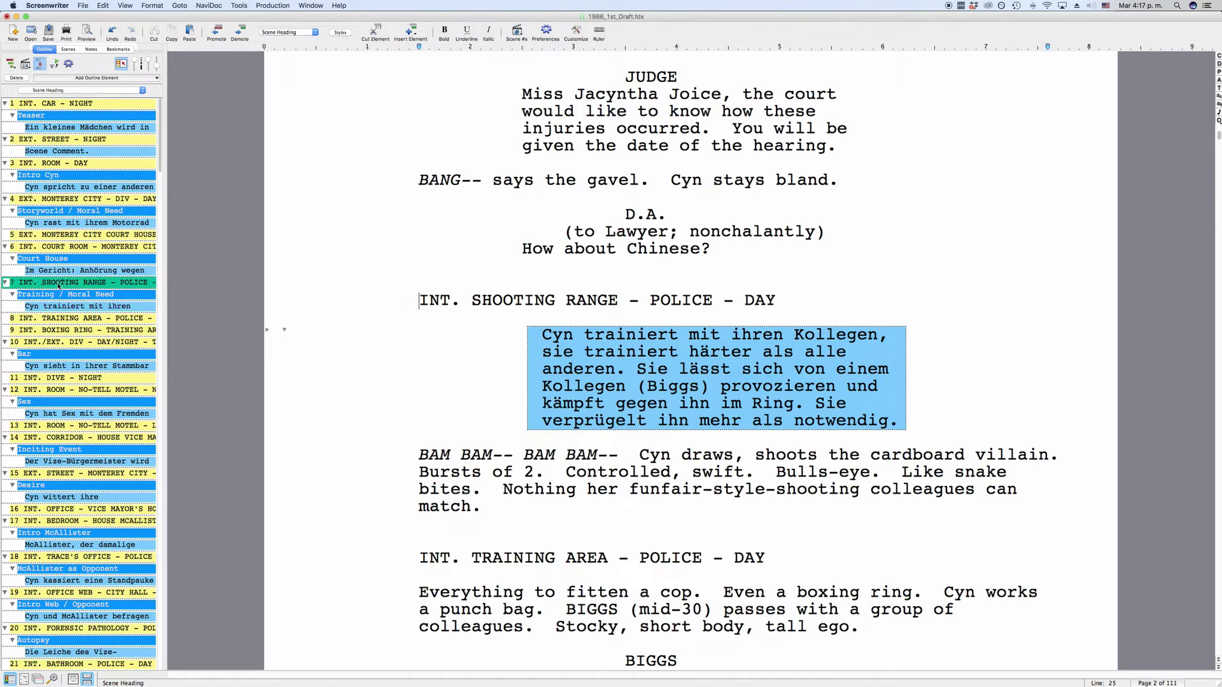
left_click_drag(59, 296, 58, 329)
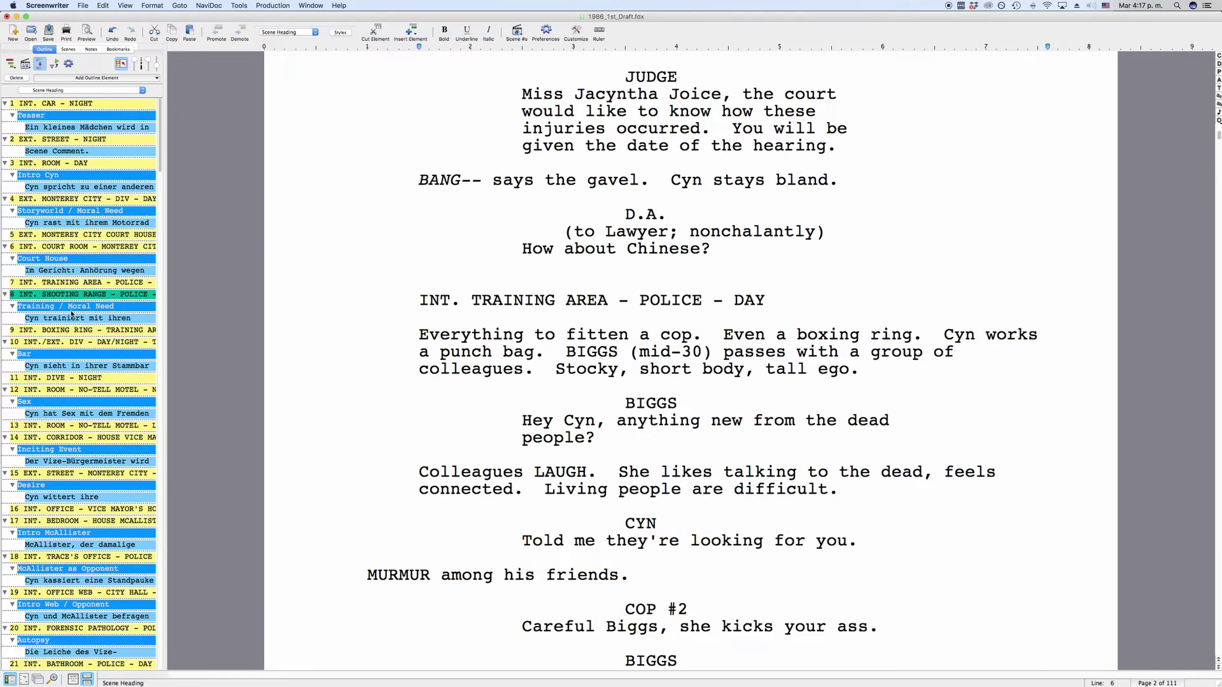
left_click(72, 316)
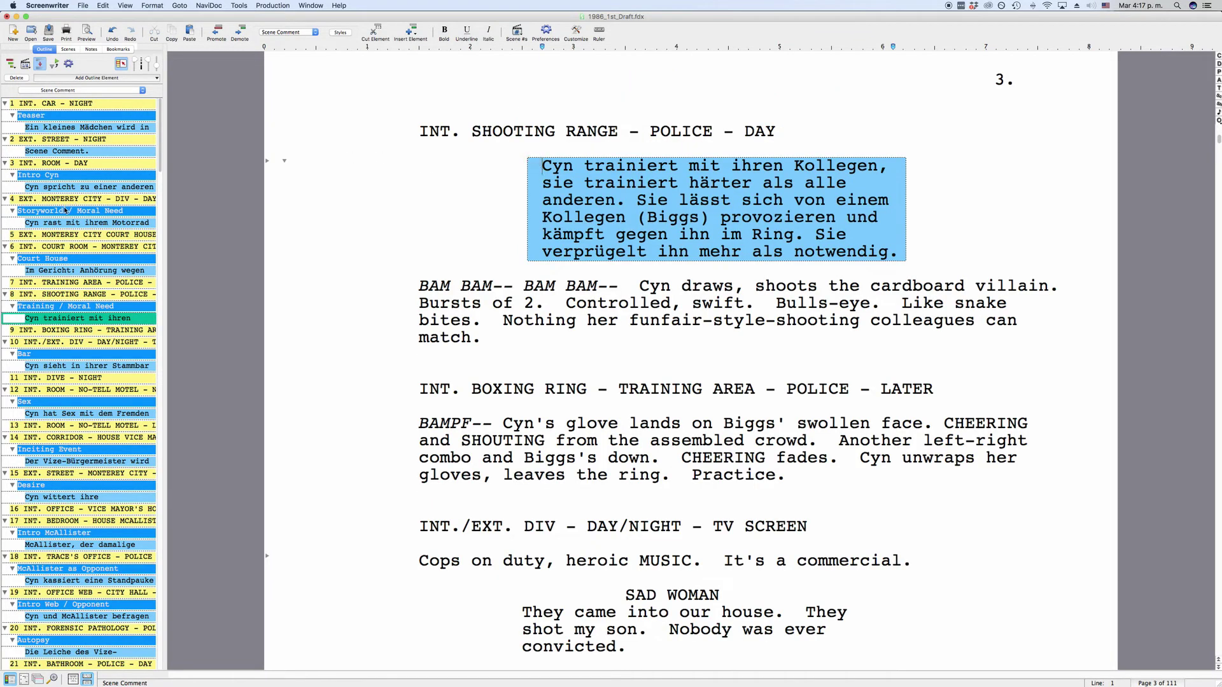
left_click(14, 78)
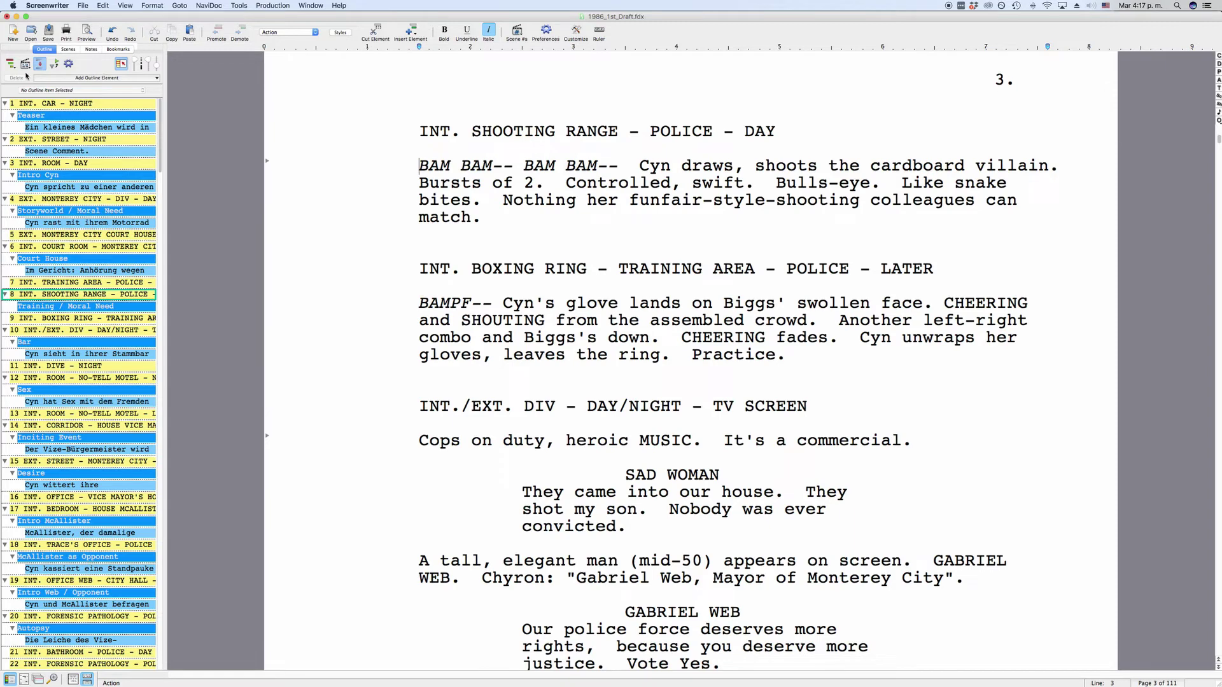
- Exclude the Scene Comment level from the outline view and include it again
left_click(16, 65)
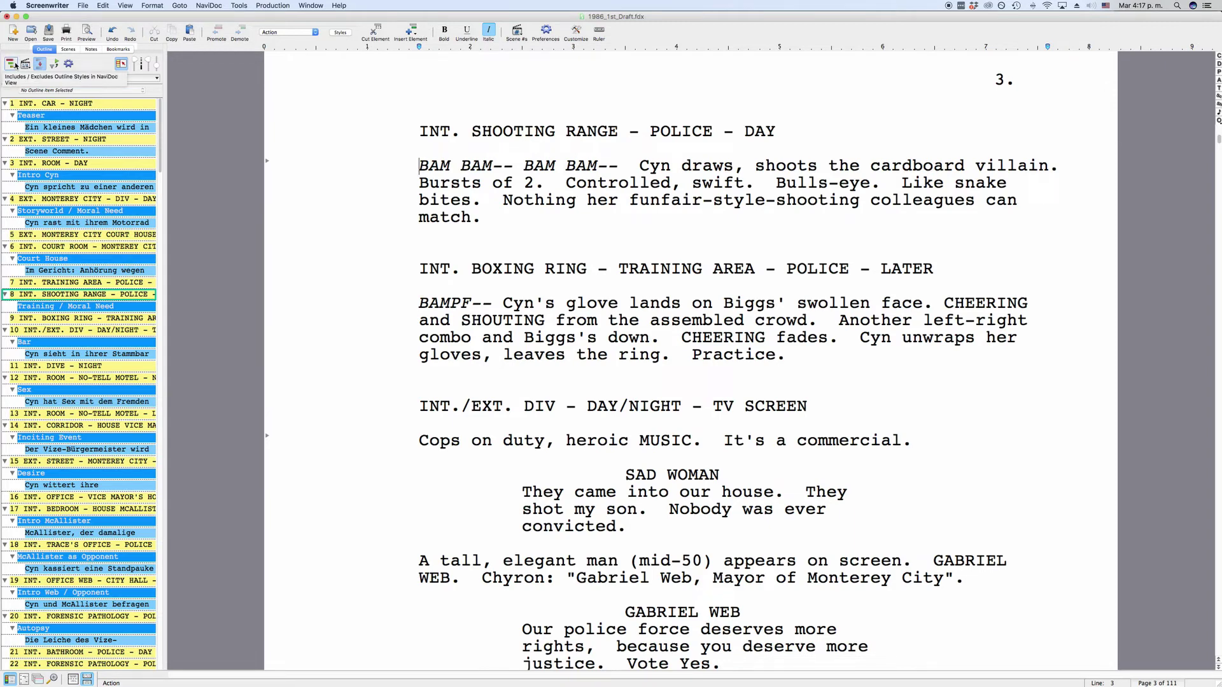
left_click(10, 65)
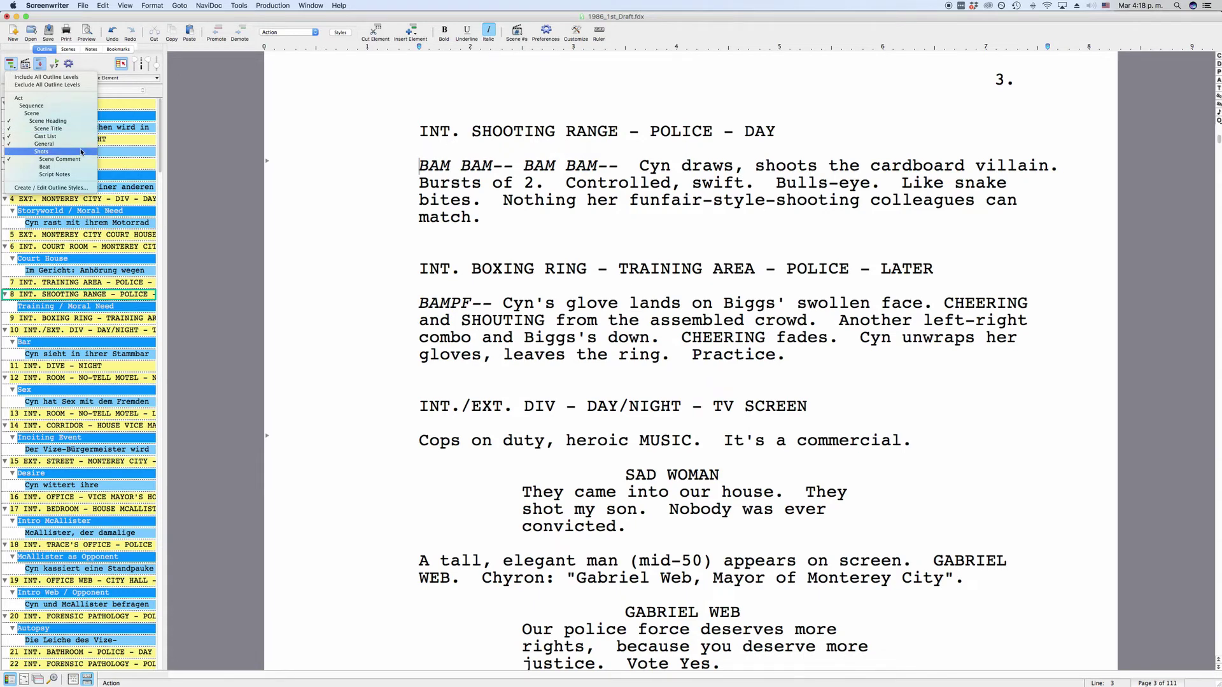
left_click(79, 160)
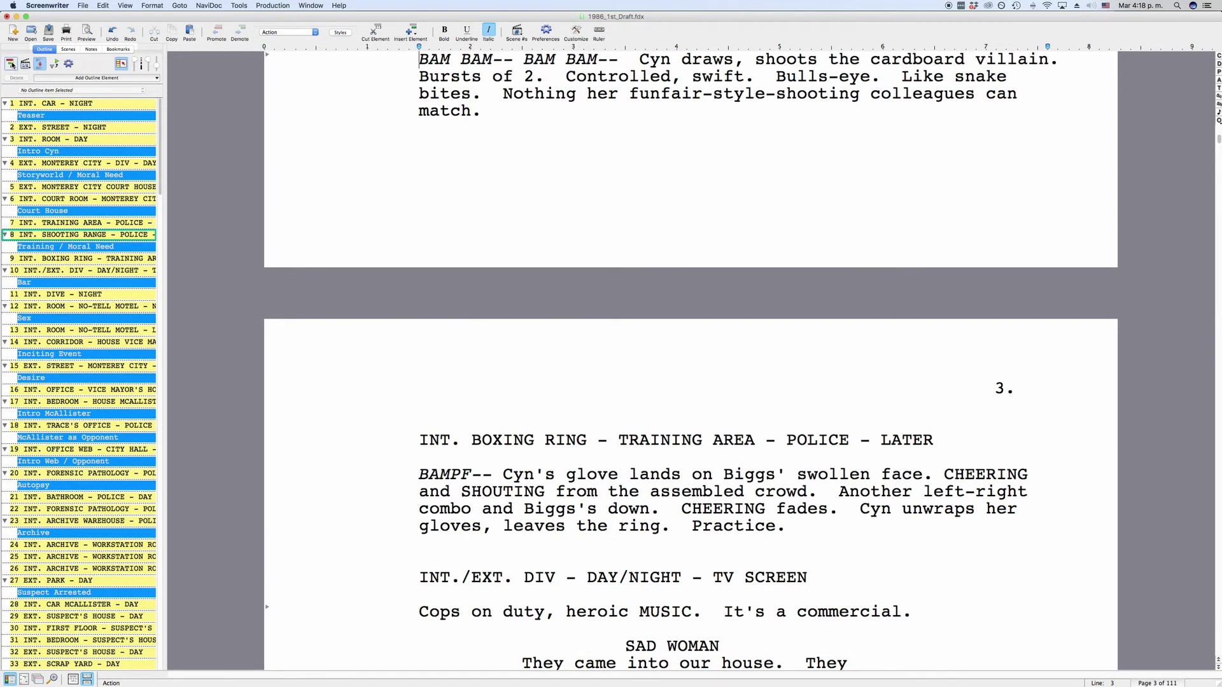
left_click(11, 65)
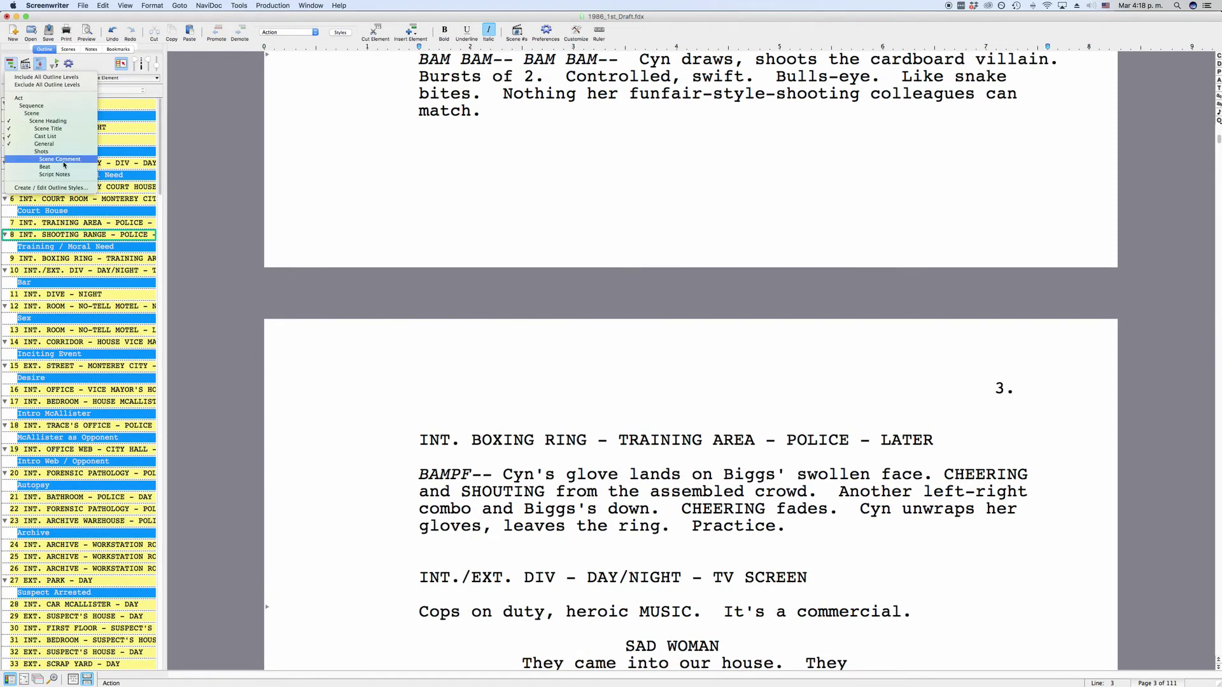
left_click(63, 162)
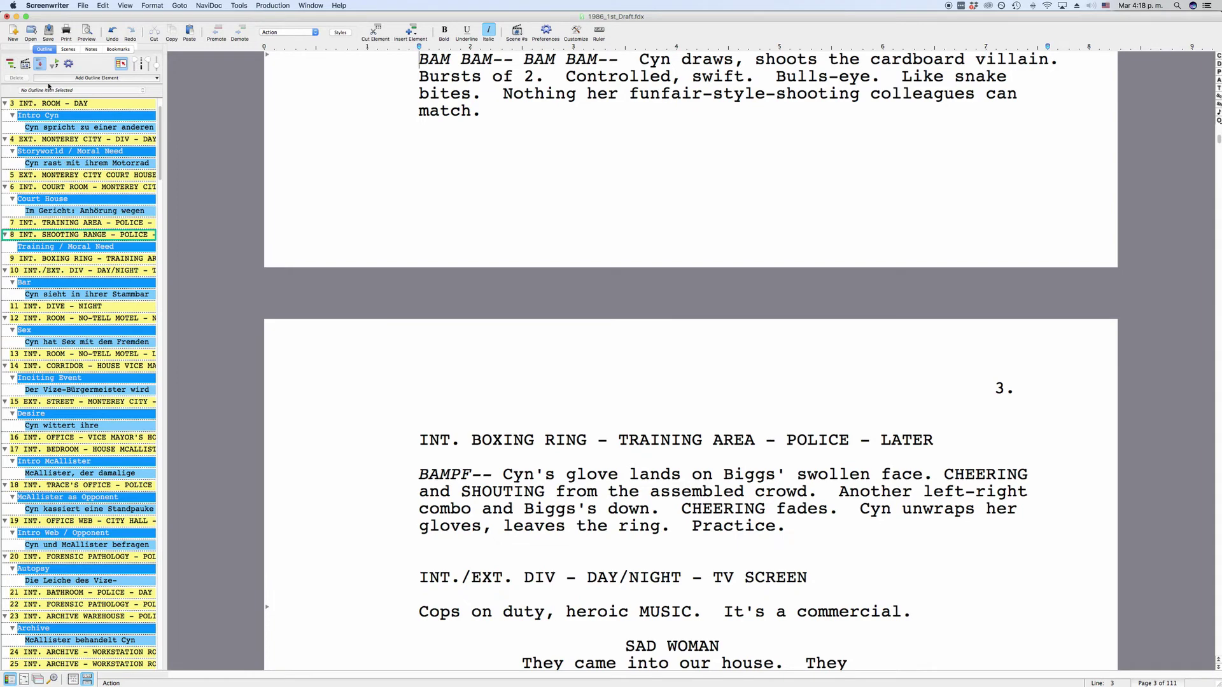
- Hide and restore the scene numbers in the outline's scene headings, and do the same with the time of day
left_click(27, 66)
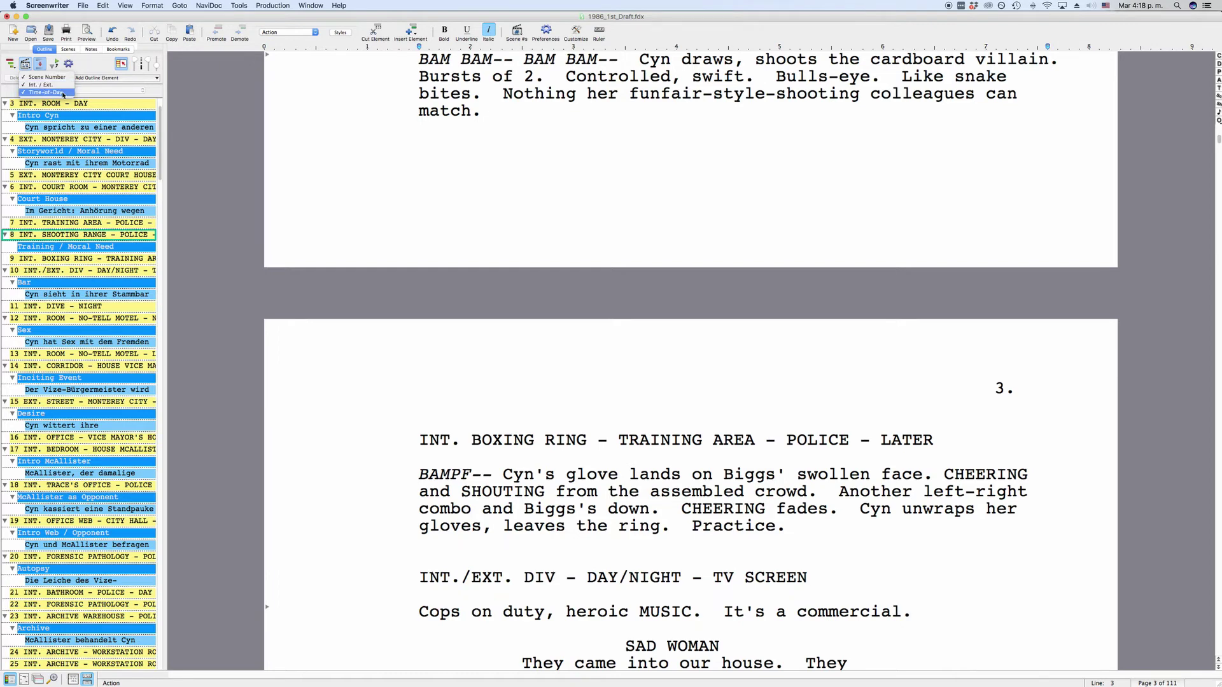
left_click(35, 77)
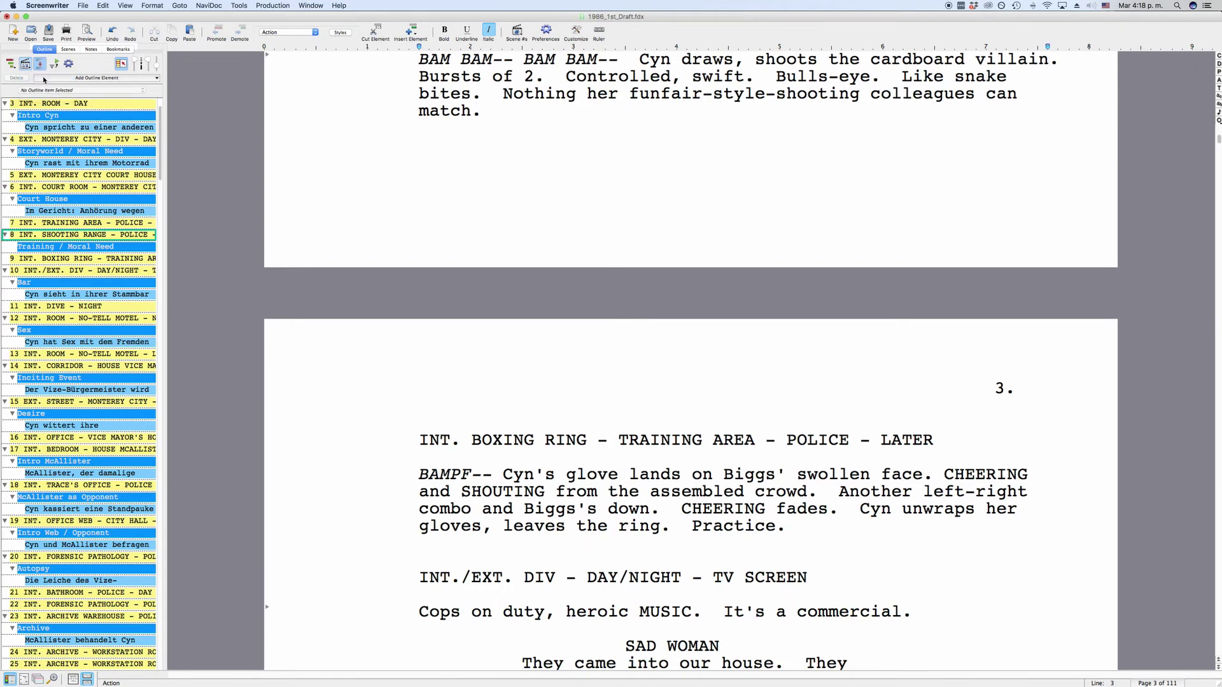
left_click(25, 67)
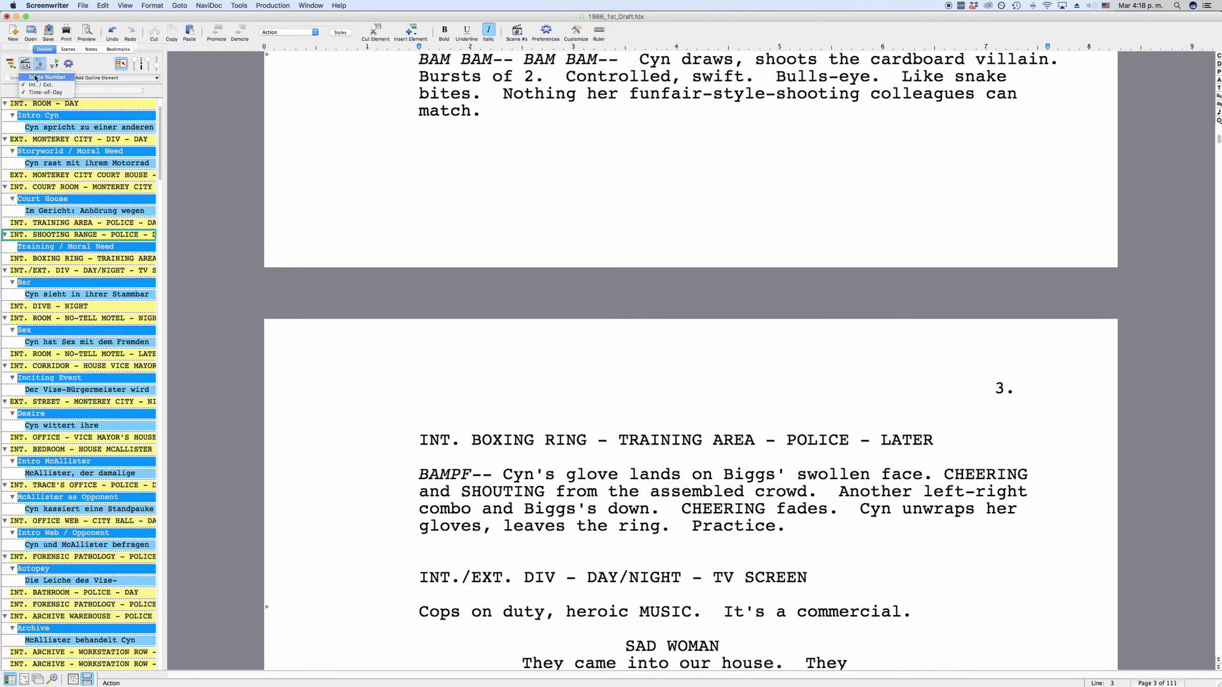
left_click(35, 77)
left_click(26, 67)
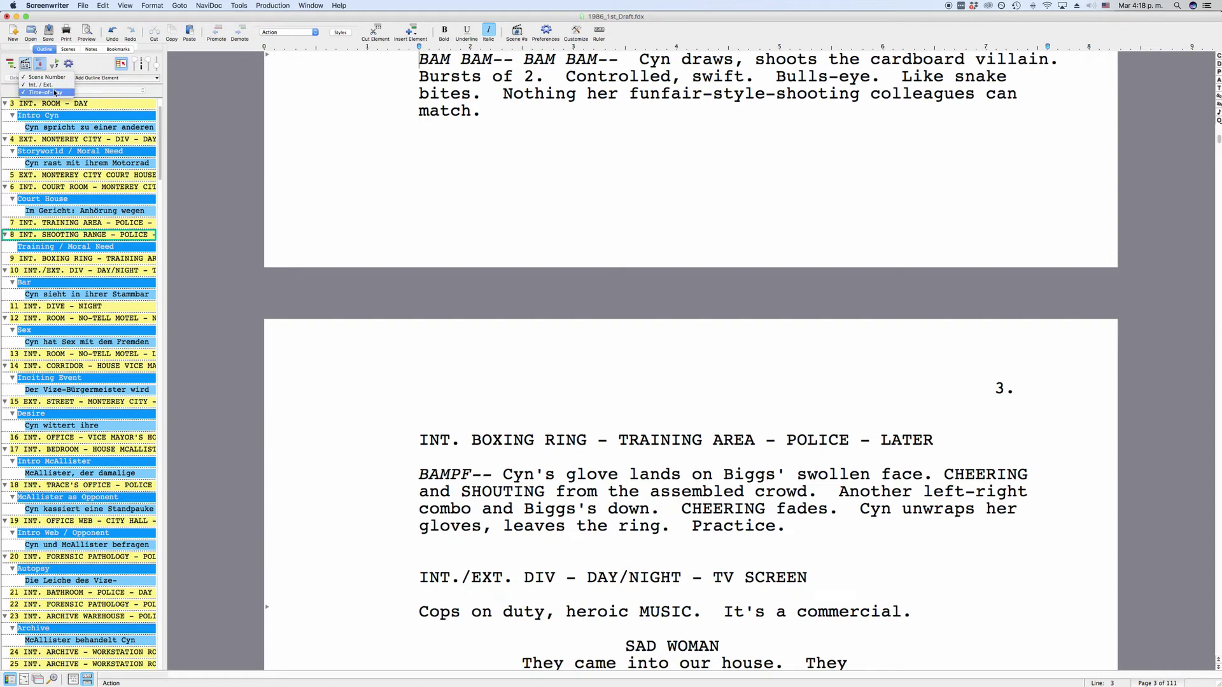
left_click(55, 92)
left_click(26, 65)
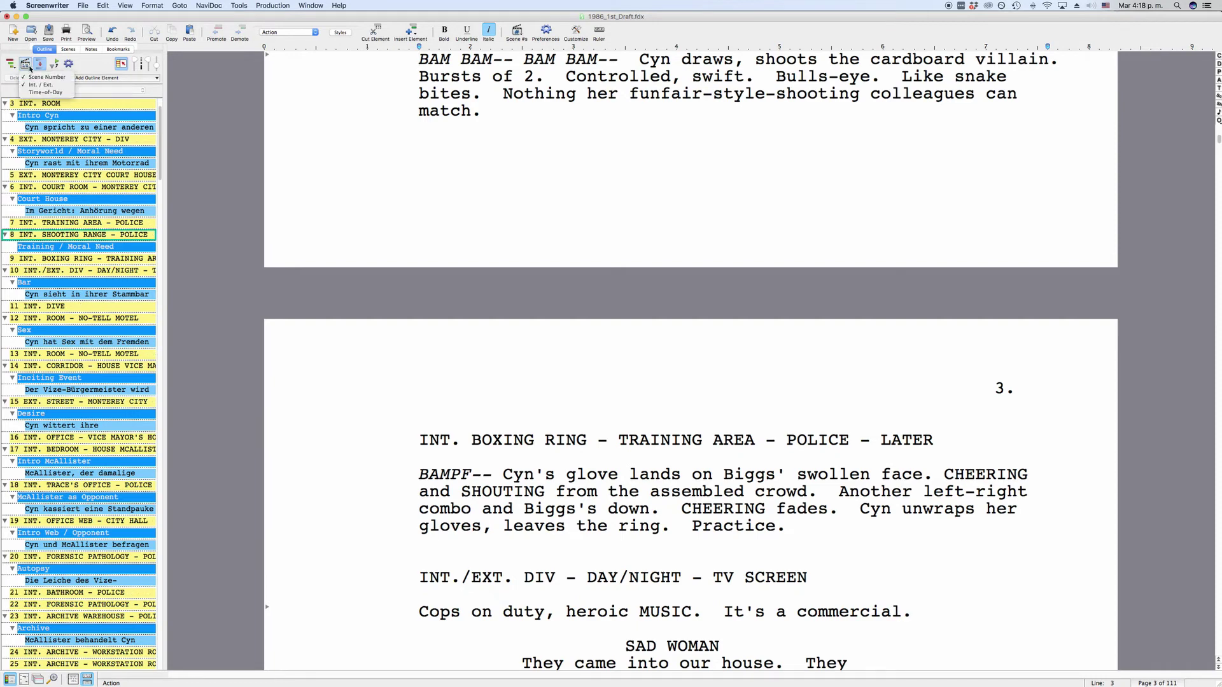
left_click(54, 92)
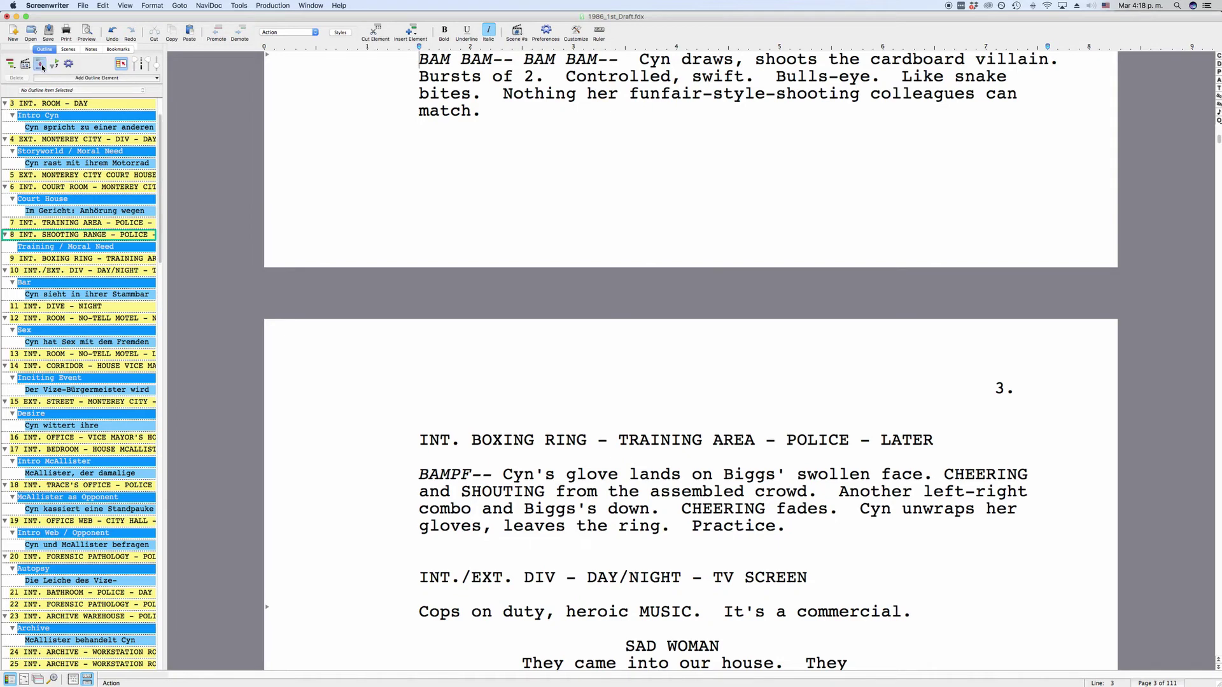
- Set the outline to show 3 lines per outline item and 3 lines per scene
left_click(41, 65)
left_click(40, 65)
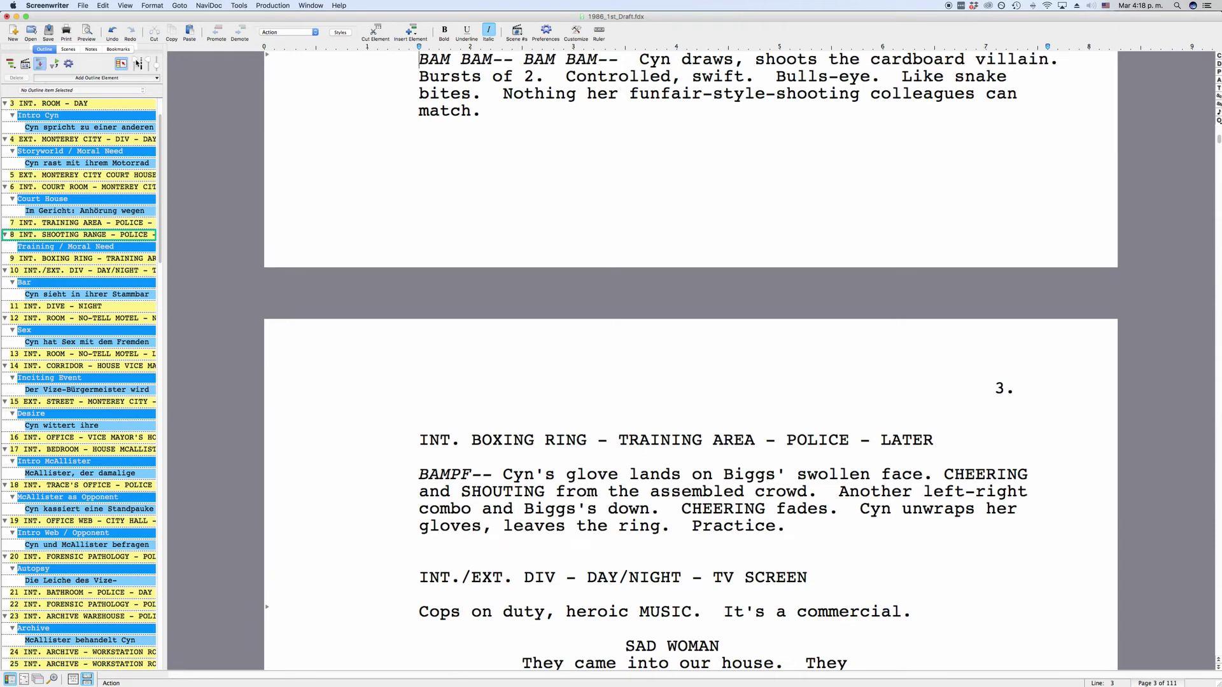
left_click(138, 63)
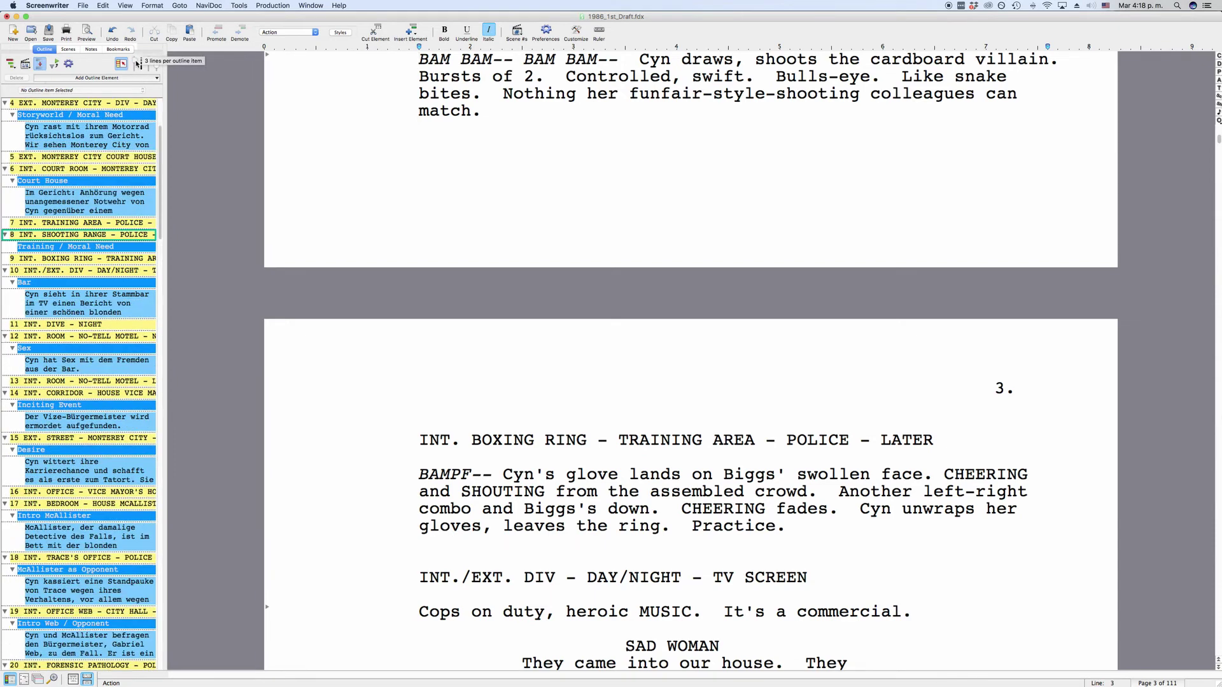
left_click(148, 64)
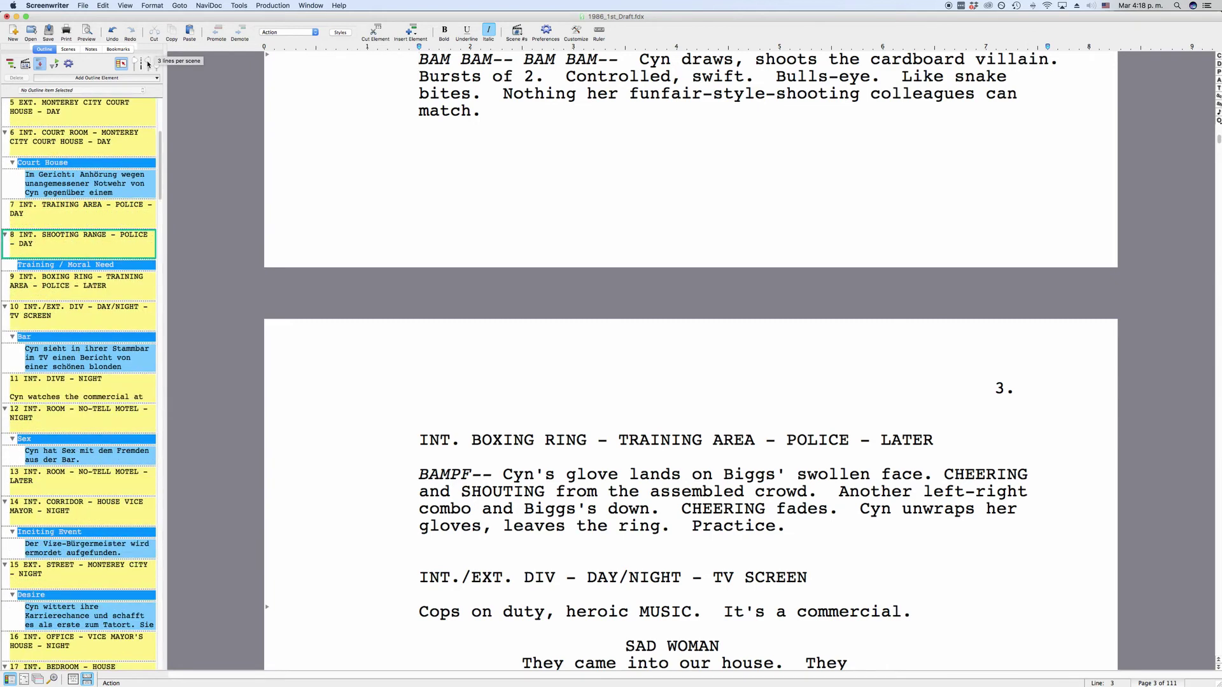
left_click(40, 64)
left_click(39, 63)
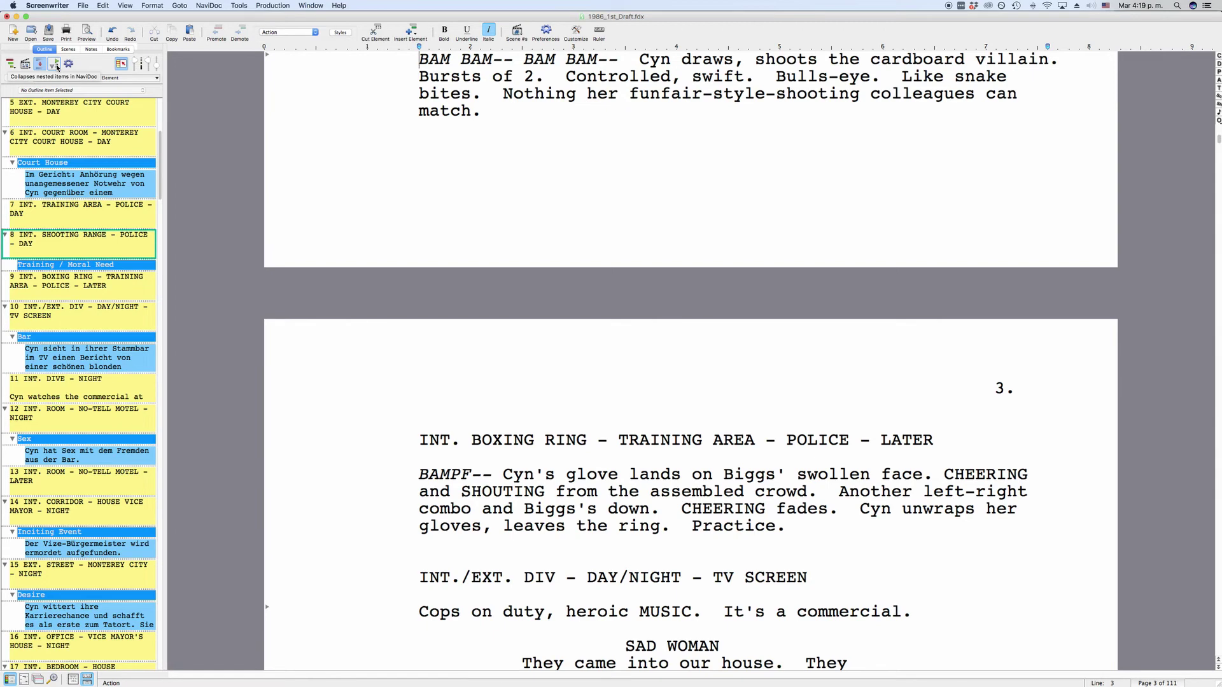
- Collapse all nested outline items and expand only scene 1, INT. CAR - NIGHT
left_click(57, 66)
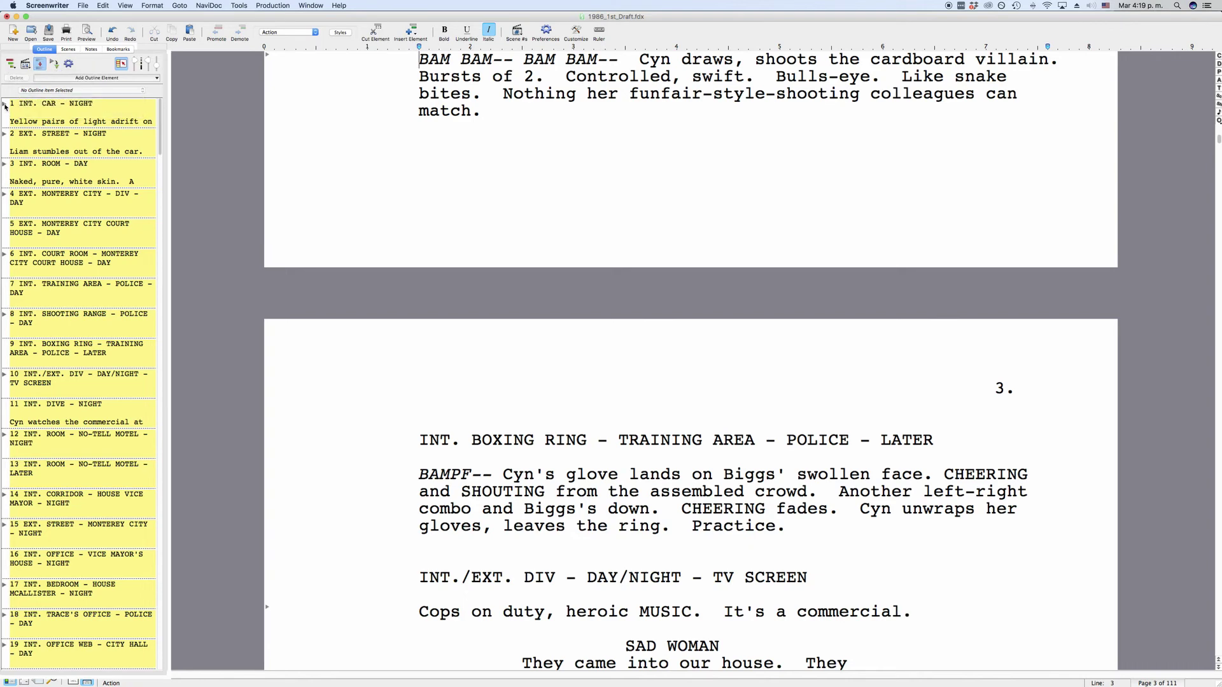
left_click(5, 104)
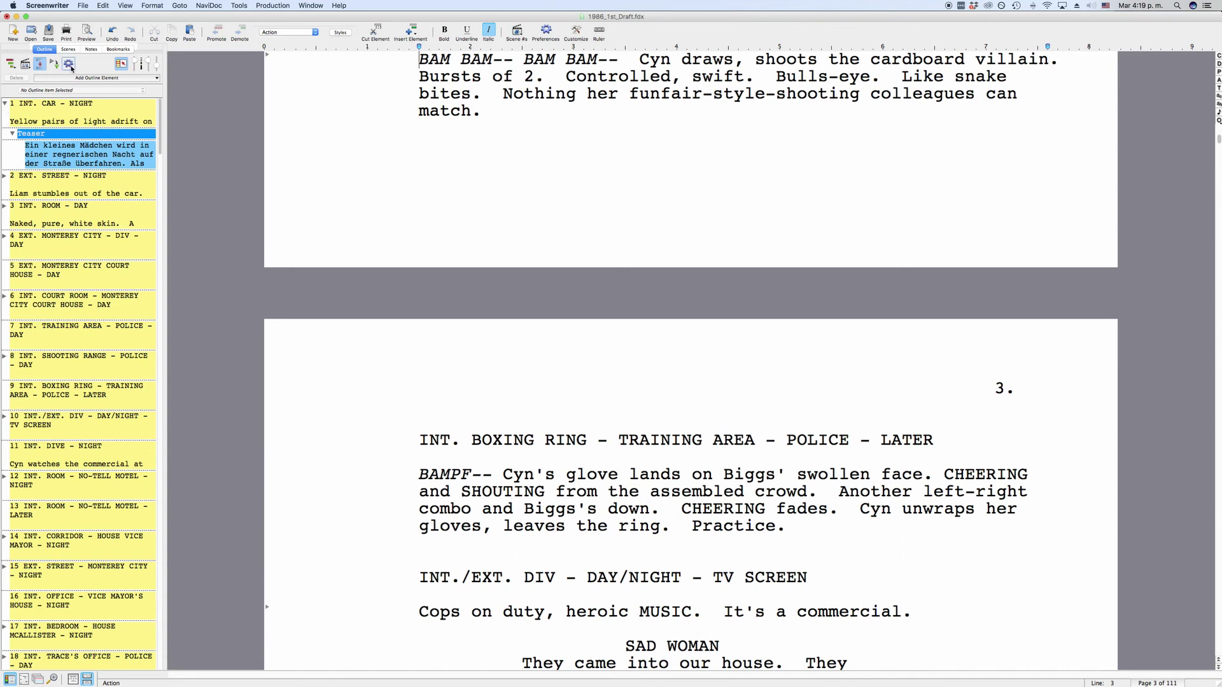
- View the Outline preferences and close them without changes
left_click(69, 64)
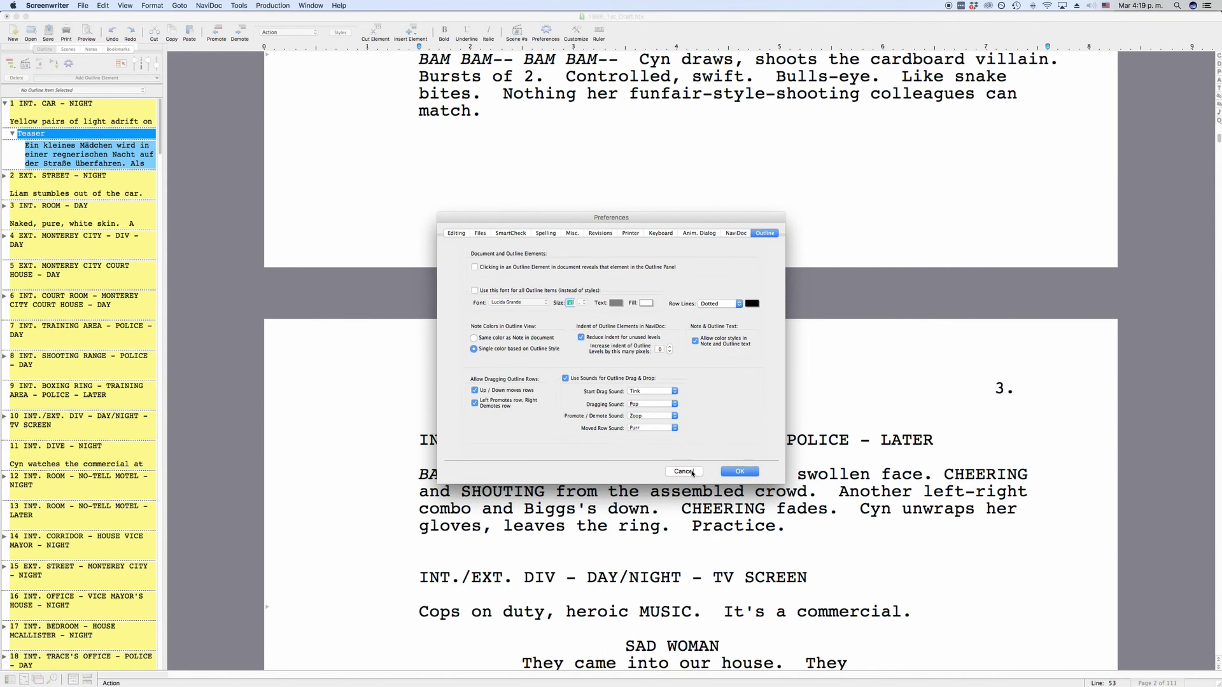
left_click(684, 471)
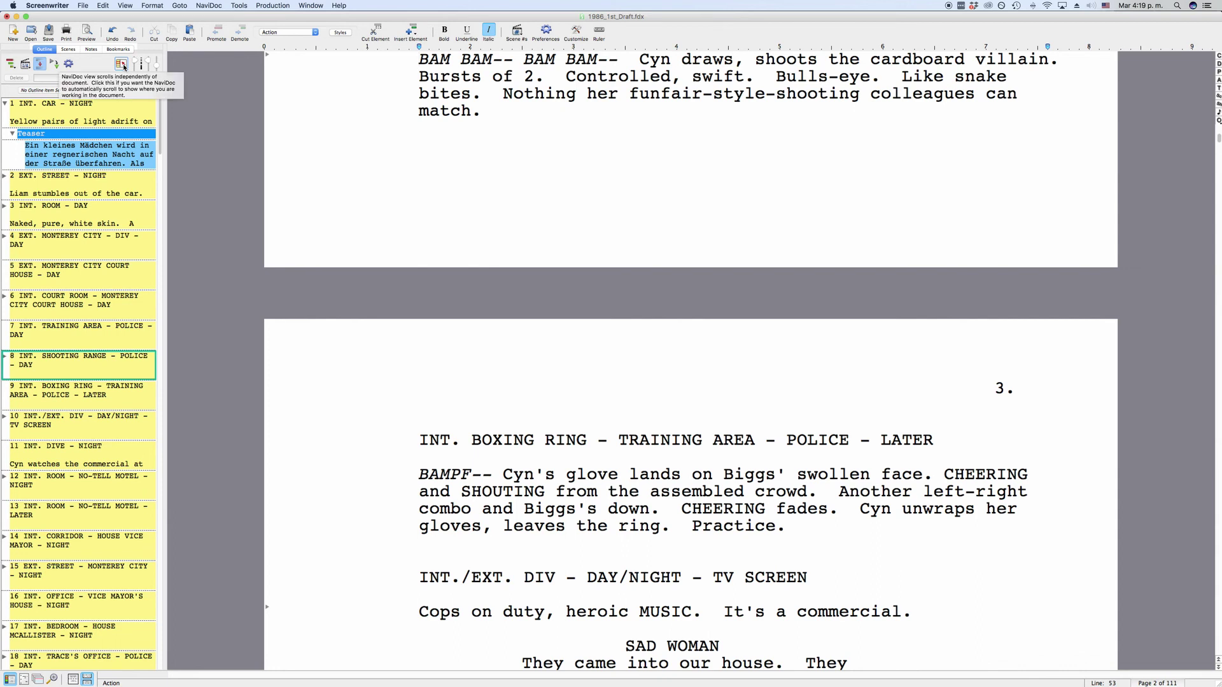
- Toggle the outline's automatic scrolling twice, and examine how the outline and the script scroll and mark the current scene
left_click(124, 66)
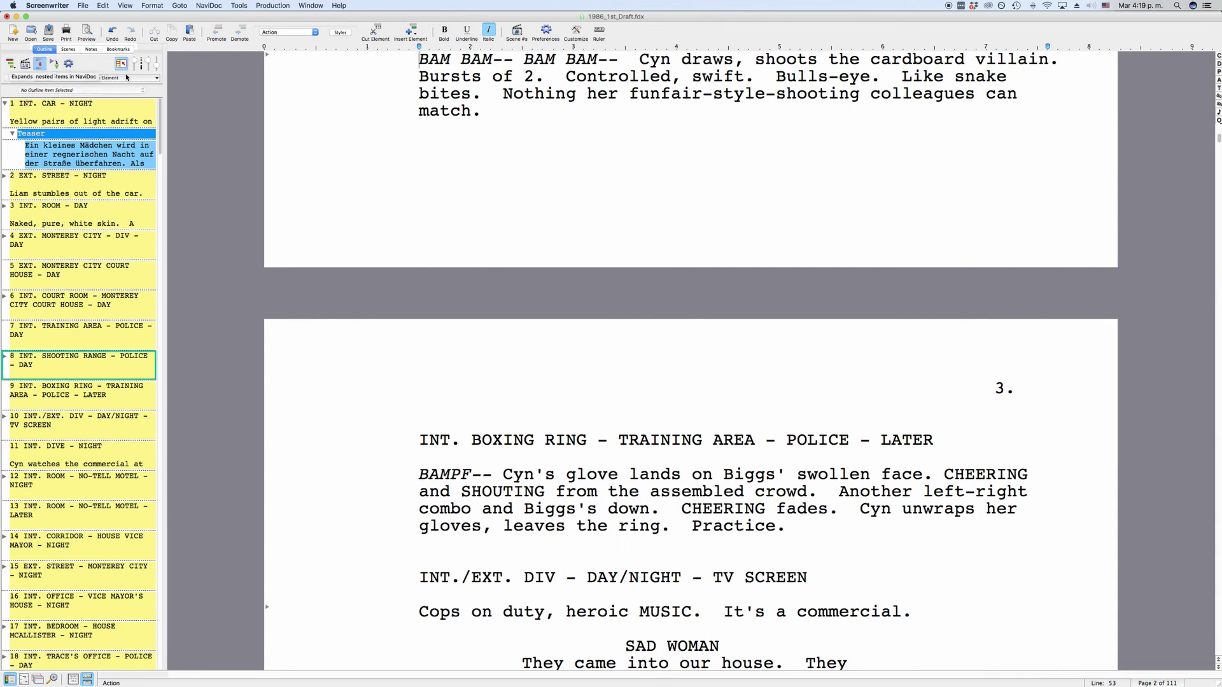
left_click(121, 66)
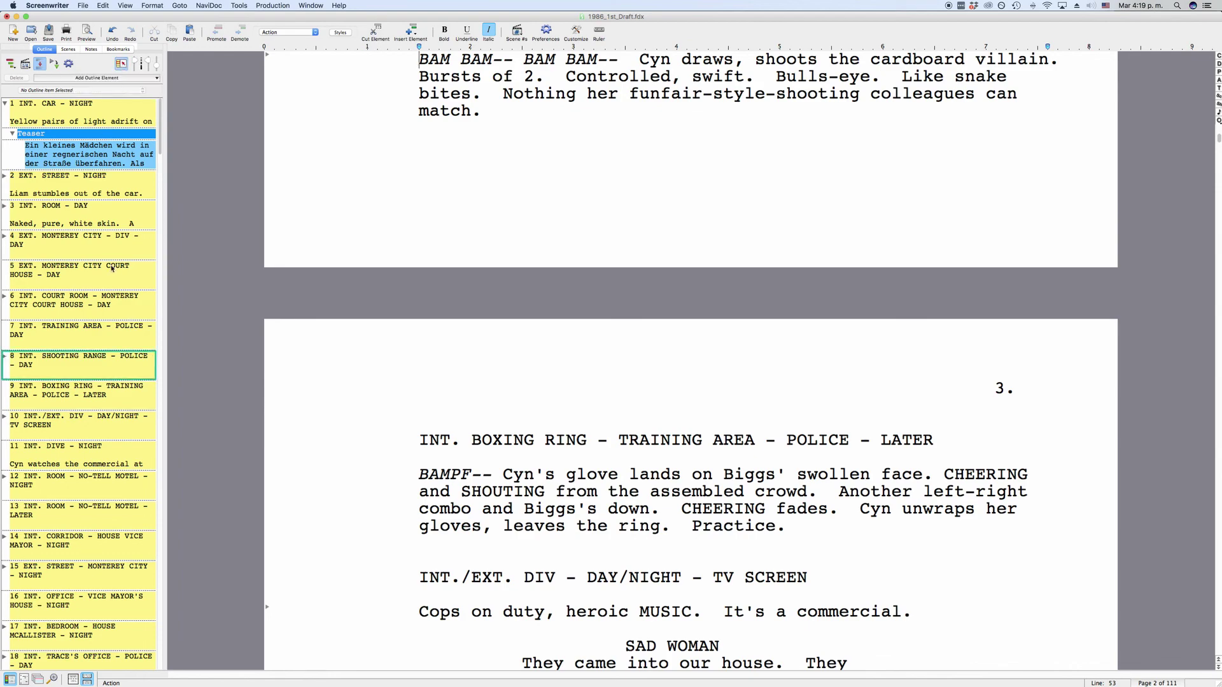
scroll(112, 268, "down", 20)
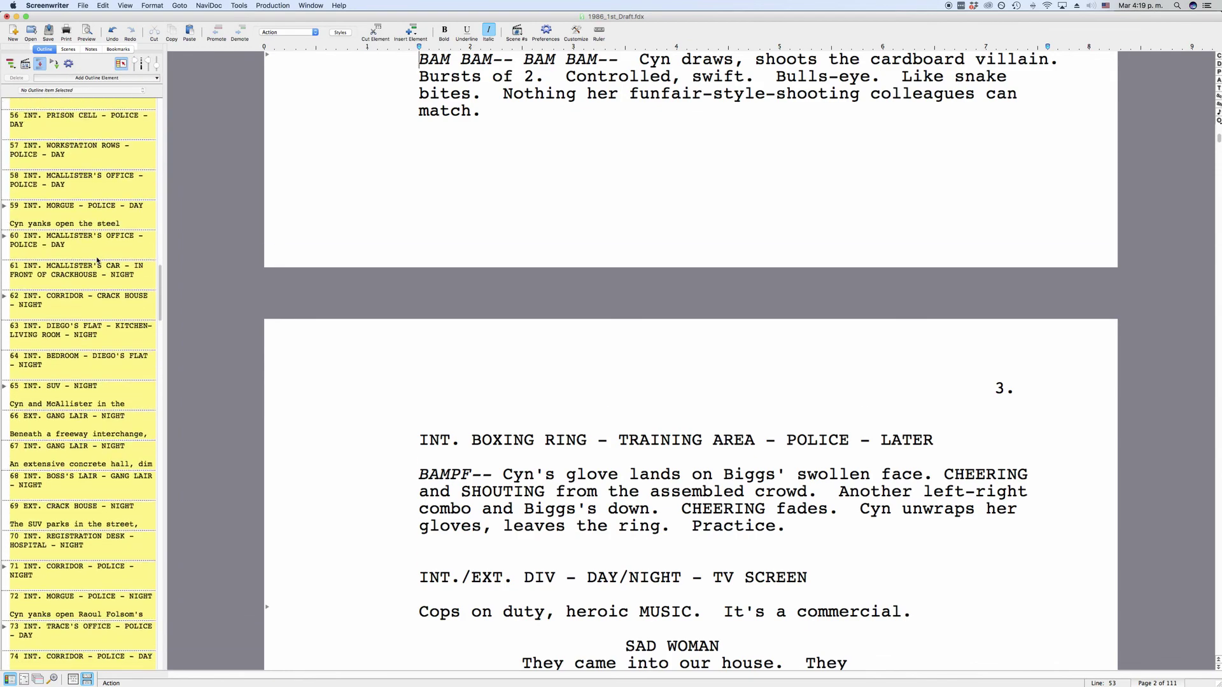
left_click(93, 310)
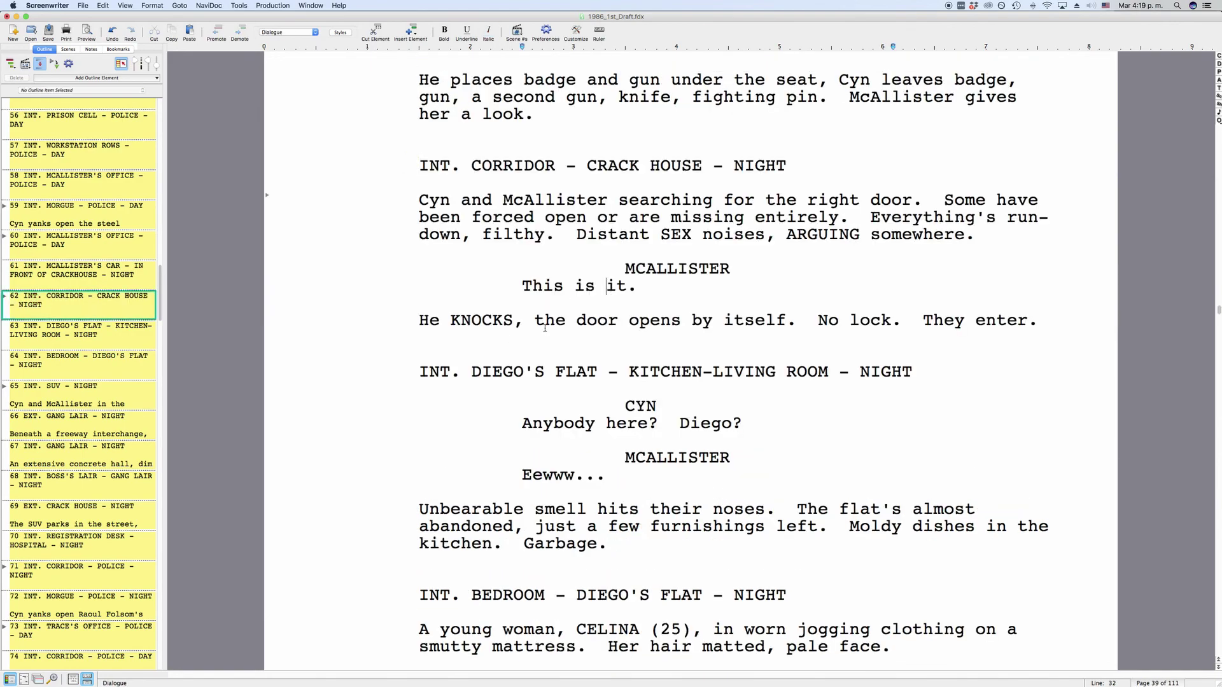
scroll(553, 335, "down", 20)
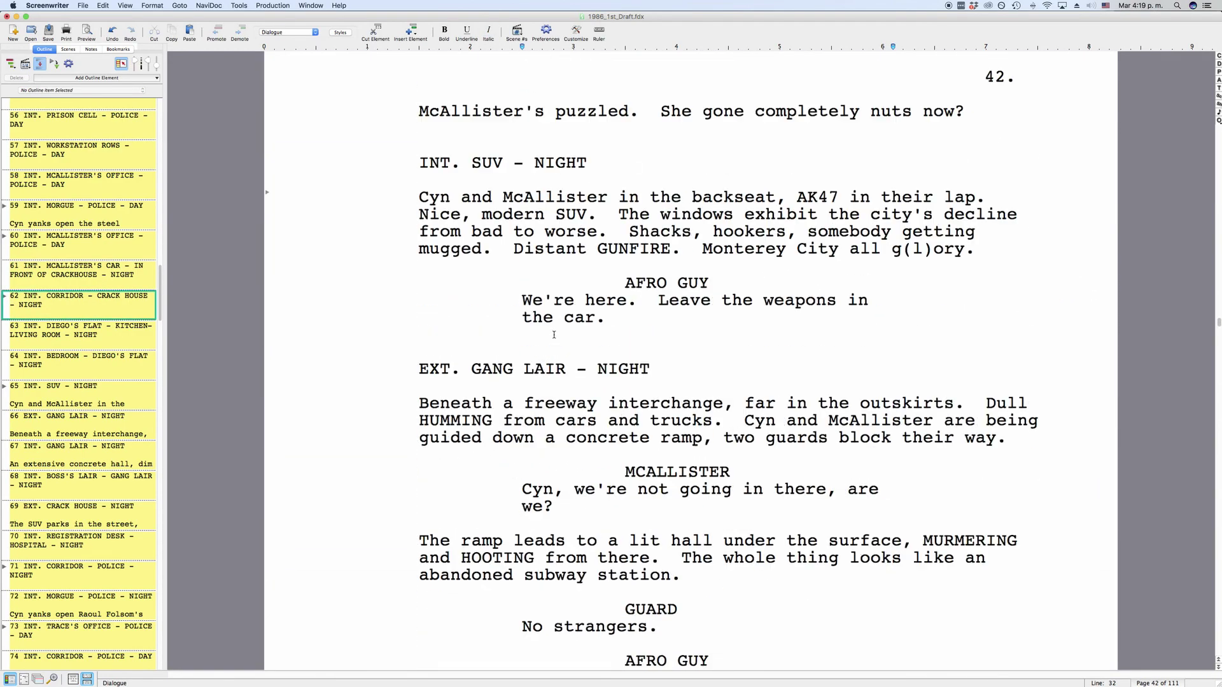
scroll(556, 334, "down", 12)
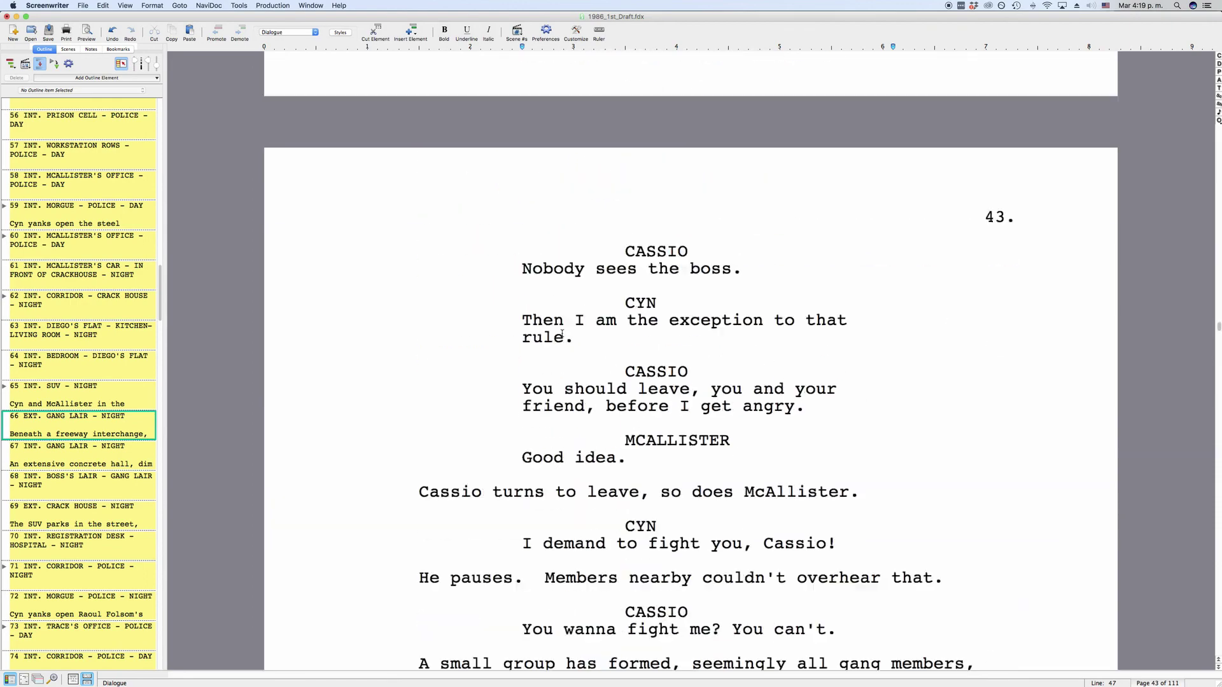
scroll(562, 337, "down", 15)
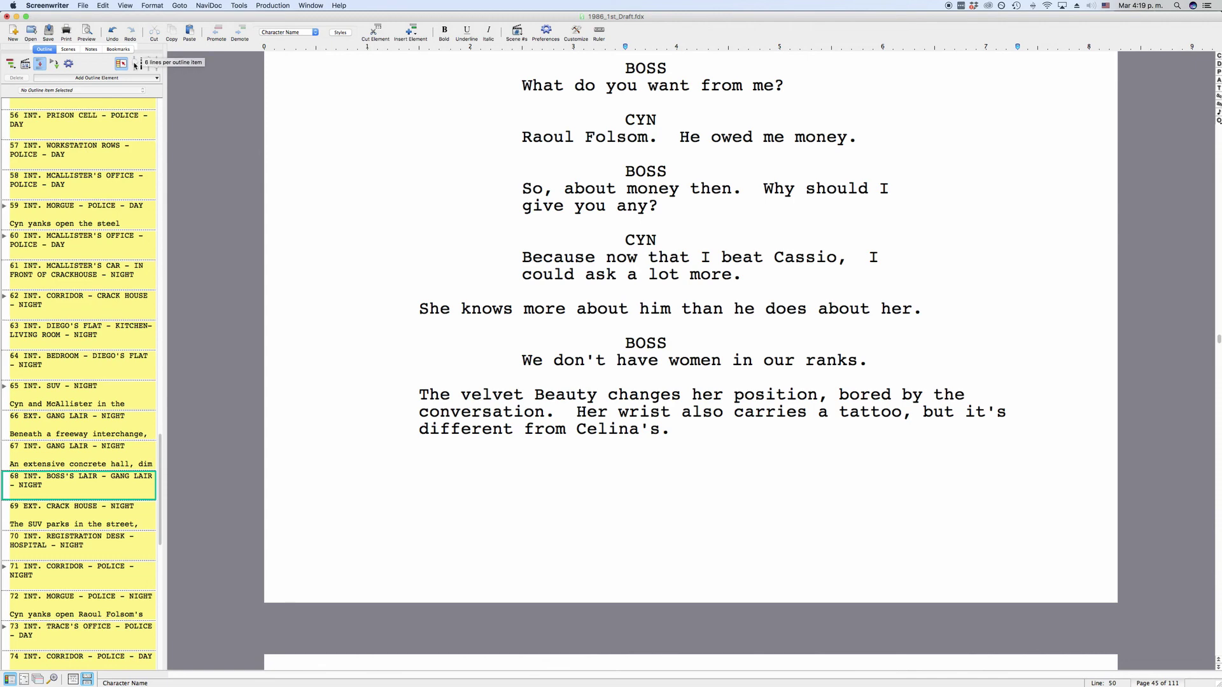
- Expand all nested outline items and show 6 lines per outline item and 6 lines per scene
left_click(54, 64)
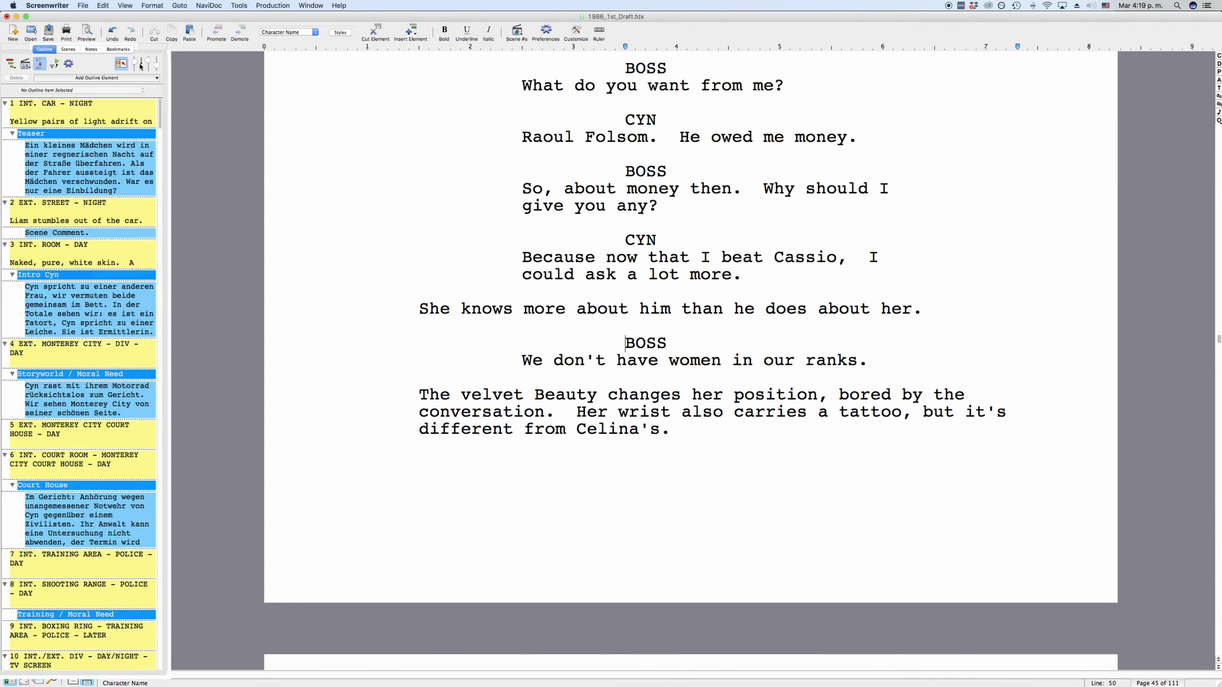
left_click(149, 62)
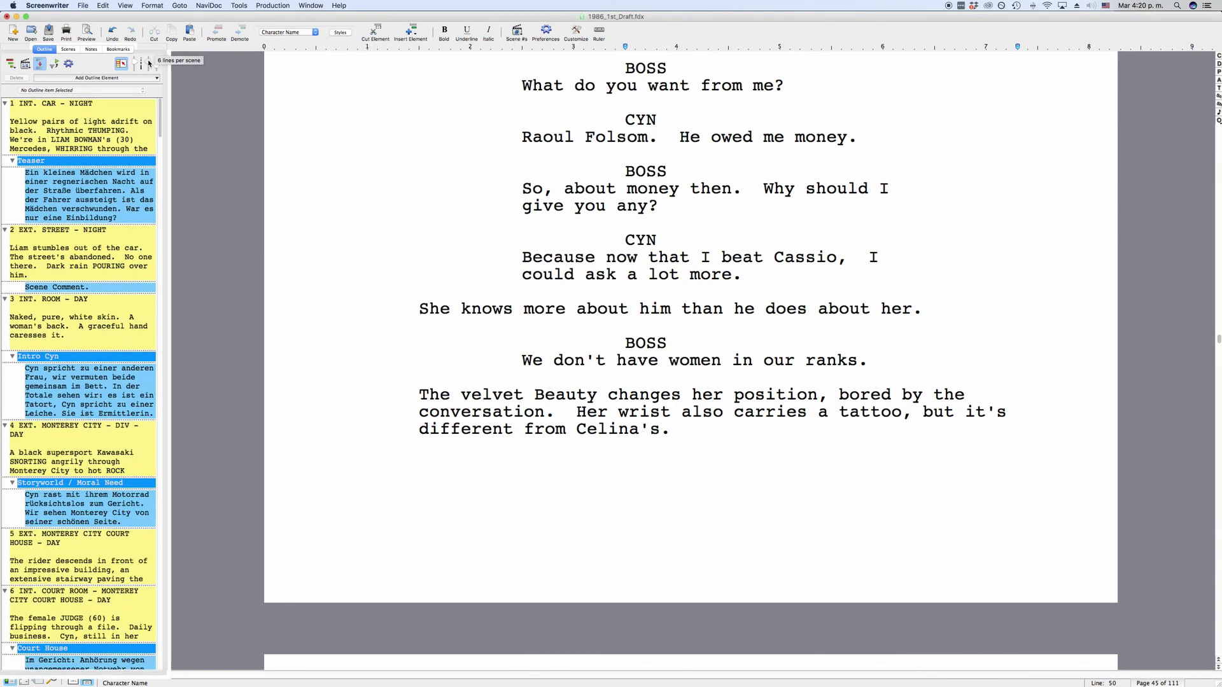